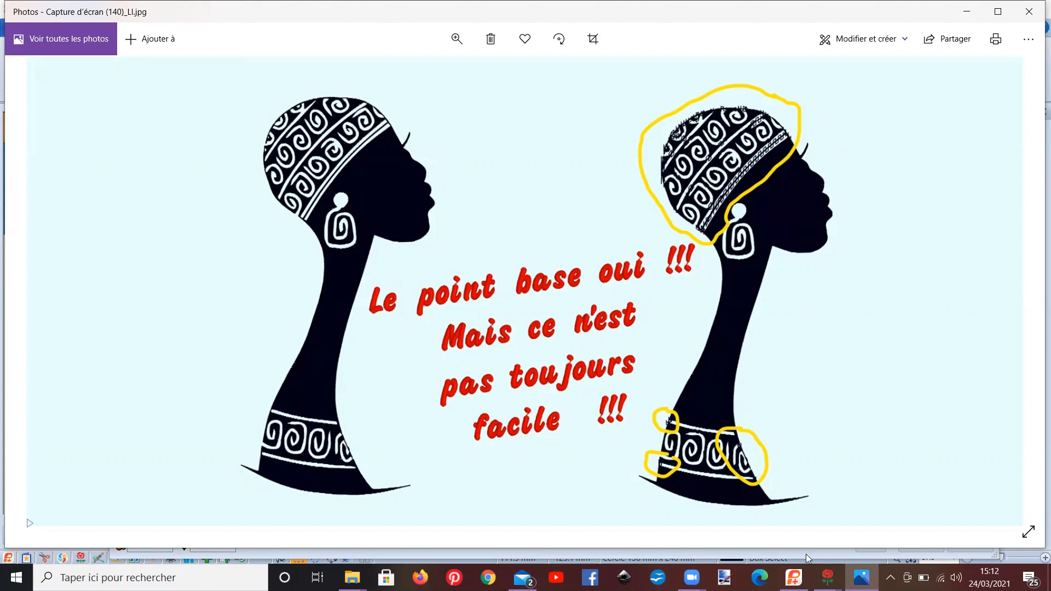
- Switch to the africaine traits complets design in PREMIER+ 2 Create, view it in the design player, and close the player
{"action": "mouse_move", "coordinate": [828, 576]}
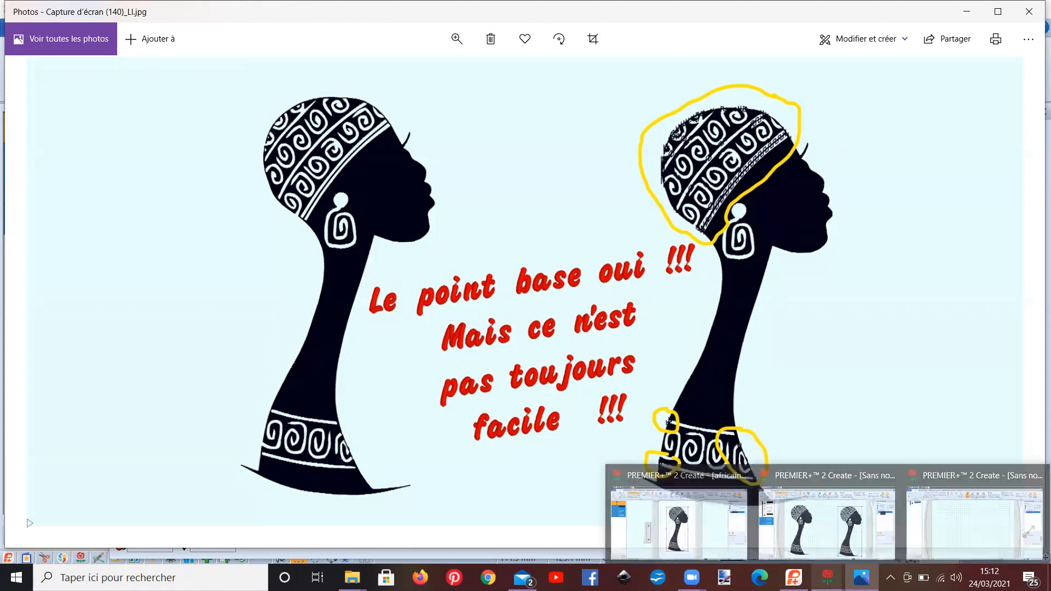
{"action": "left_click", "coordinate": [689, 524]}
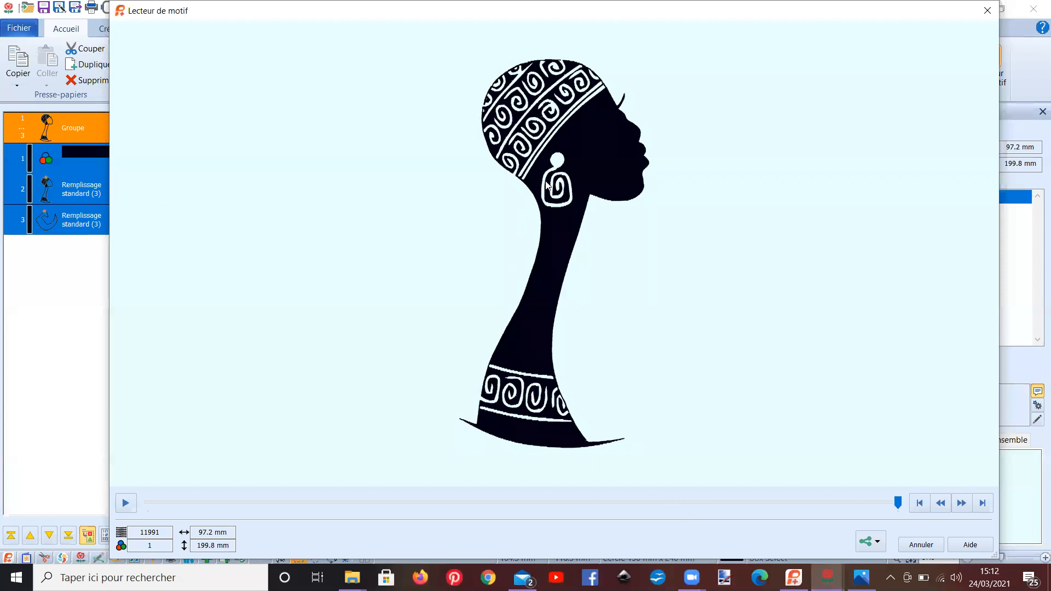
{"action": "left_click", "coordinate": [916, 544]}
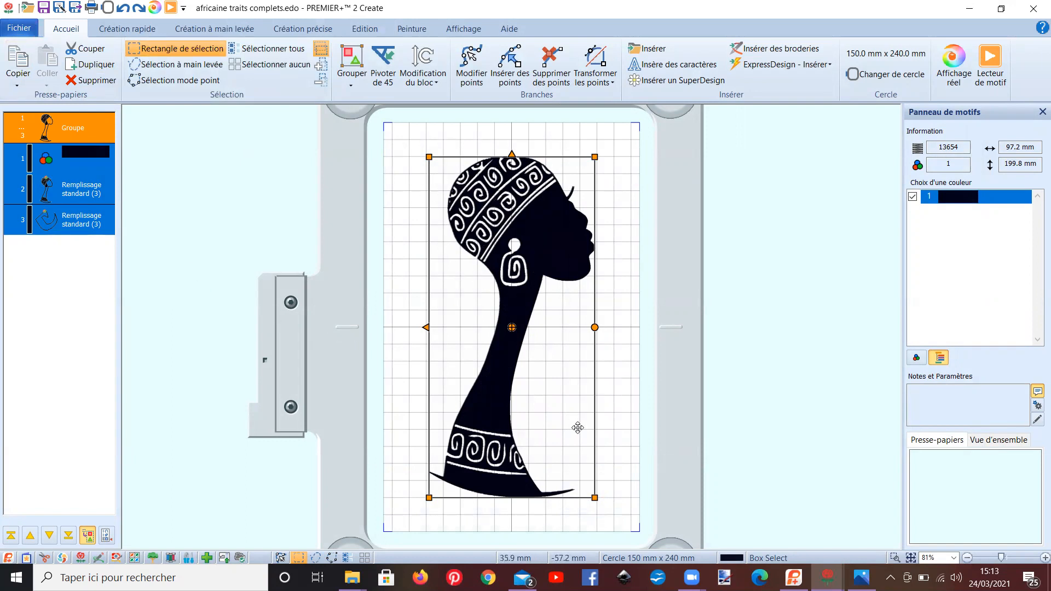
- Switch to the untitled design with two figures and check the left figure's fill properties, closing them without changes
{"action": "mouse_move", "coordinate": [827, 576]}
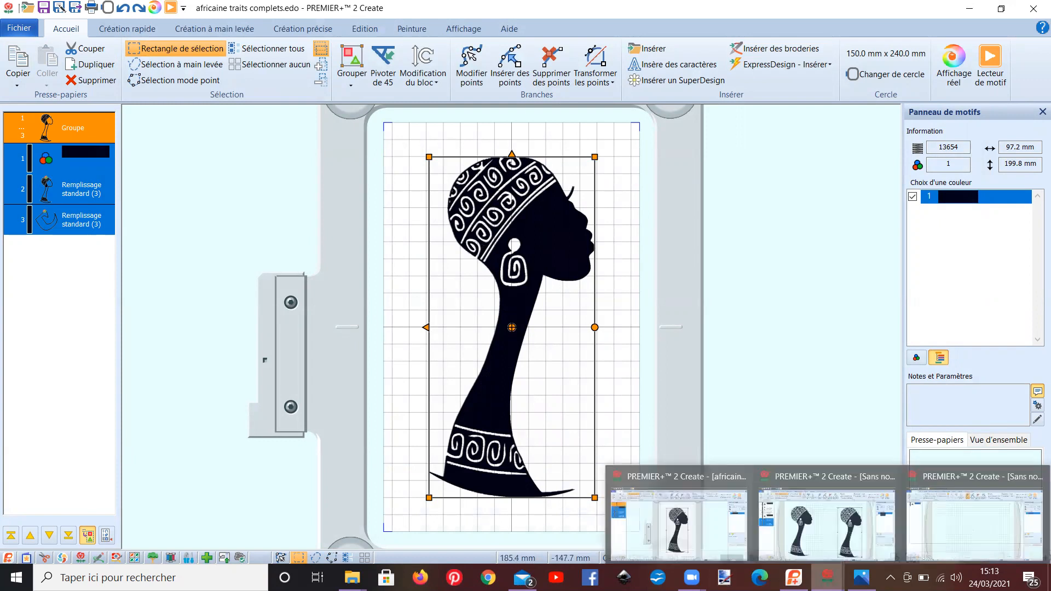
{"action": "left_click", "coordinate": [818, 543]}
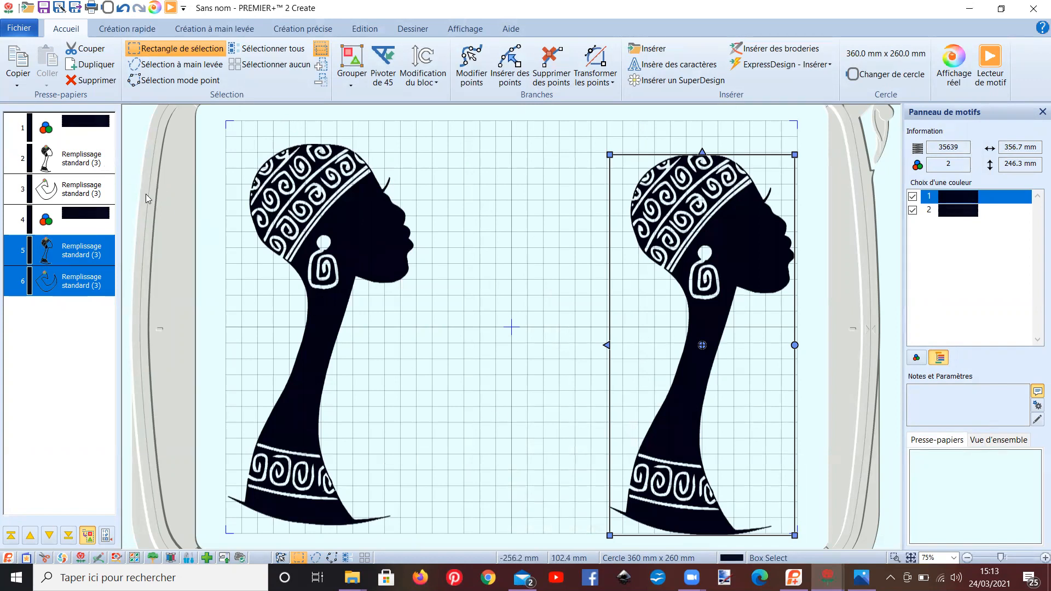
{"action": "left_click", "coordinate": [81, 161]}
{"action": "right_click", "coordinate": [82, 161]}
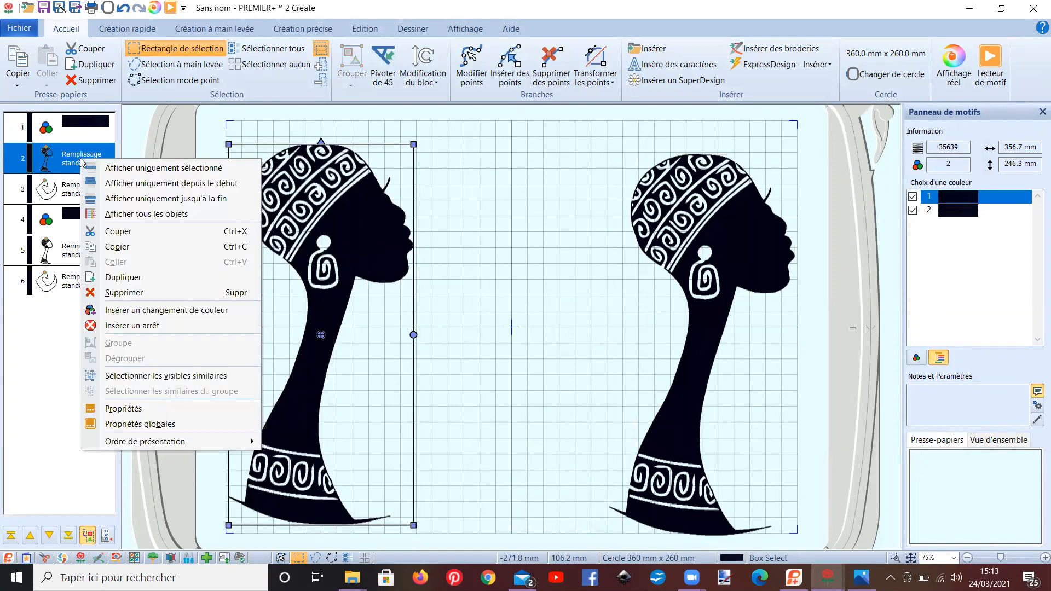
{"action": "left_click", "coordinate": [134, 408]}
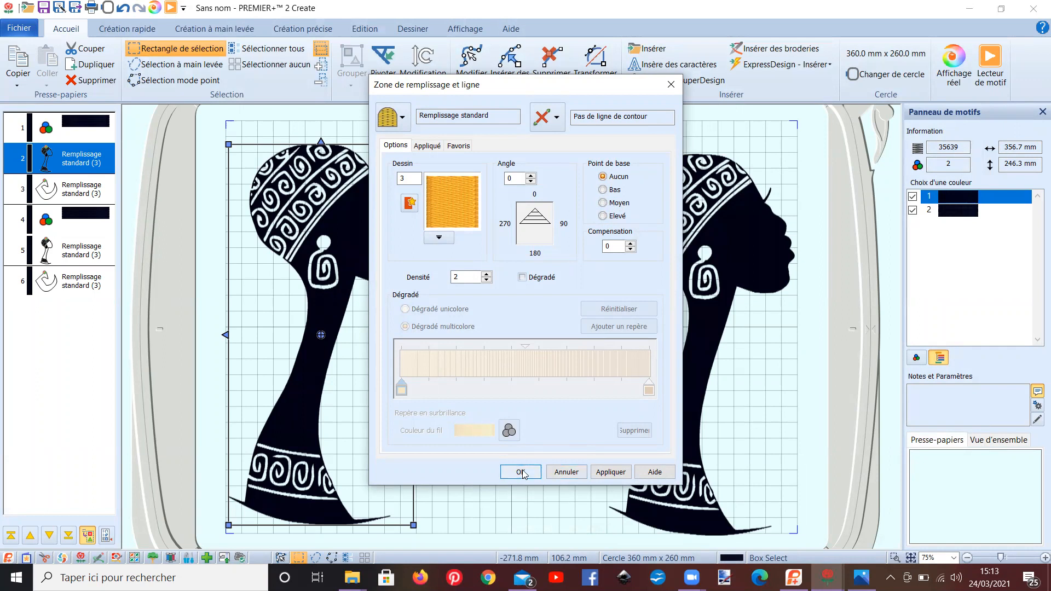
{"action": "key", "text": "Escape"}
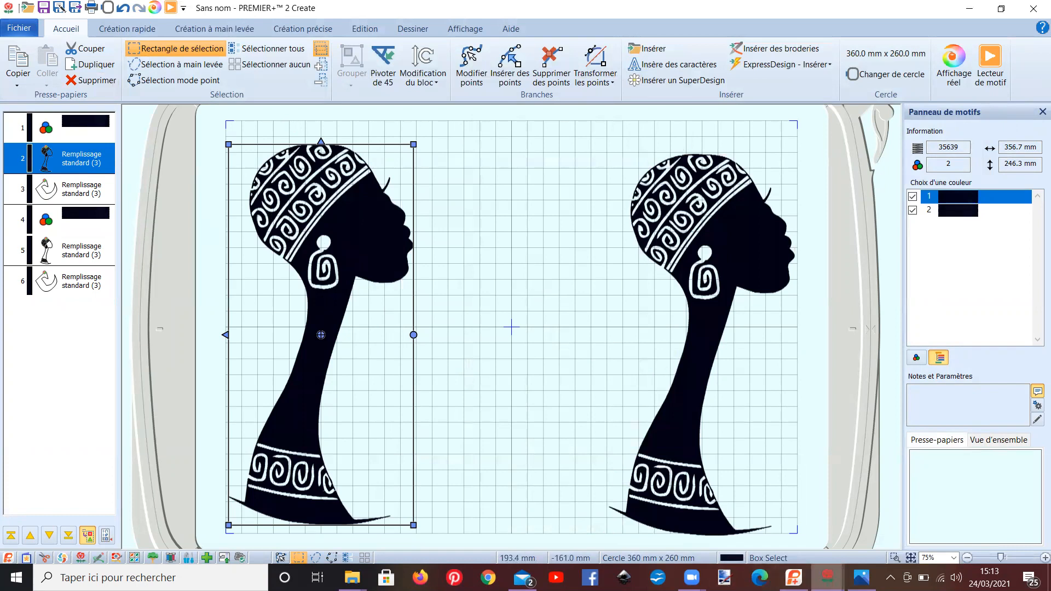
- In the empty untitled design, insert a square shape with standard fill and enlarge it to about 137 mm per side
{"action": "mouse_move", "coordinate": [827, 577]}
{"action": "left_click", "coordinate": [975, 514]}
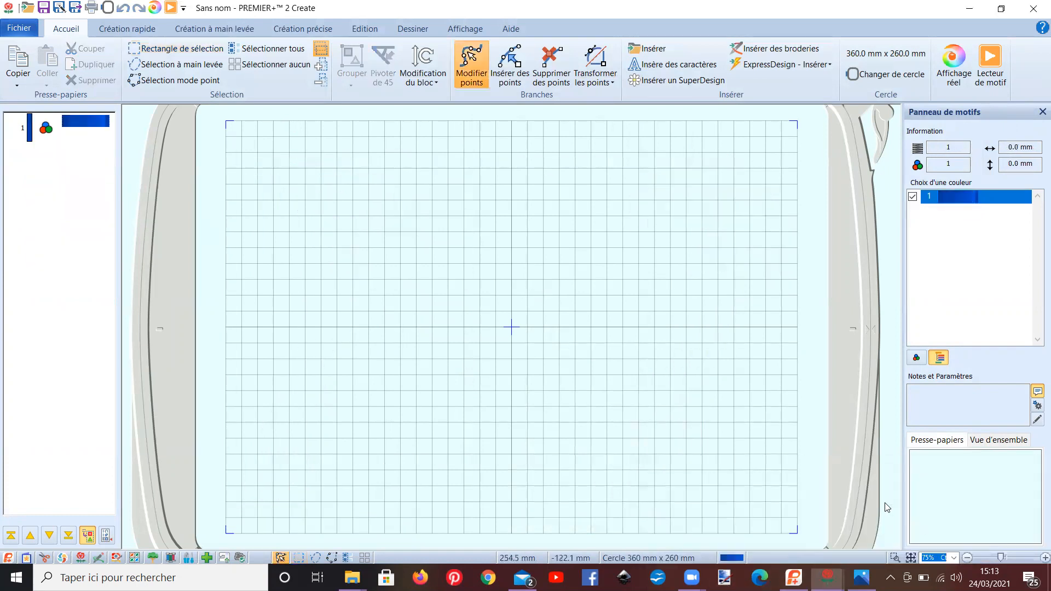
{"action": "left_click", "coordinate": [127, 30]}
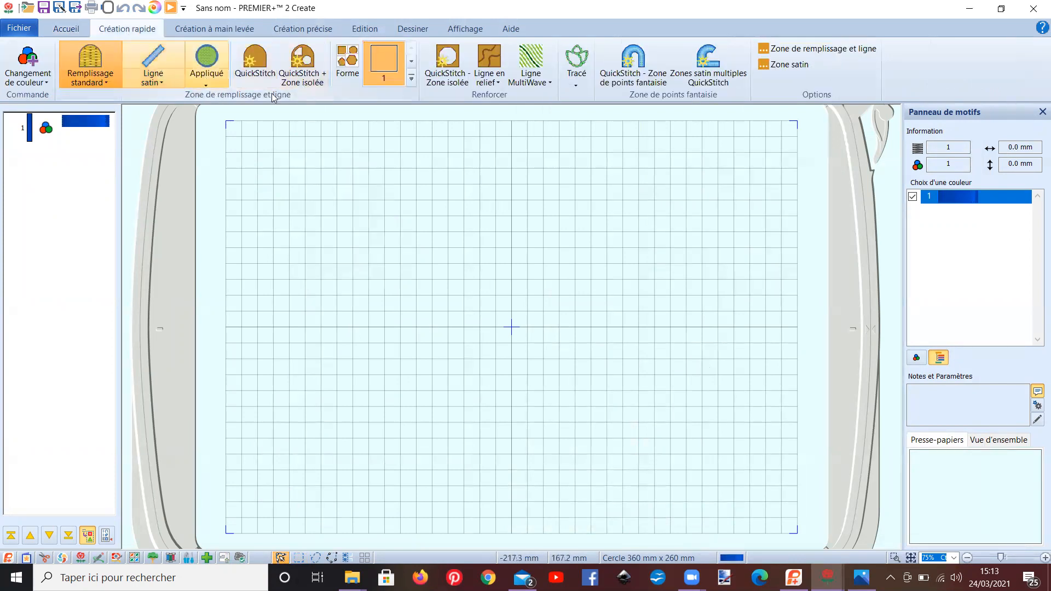
{"action": "left_click", "coordinate": [390, 64]}
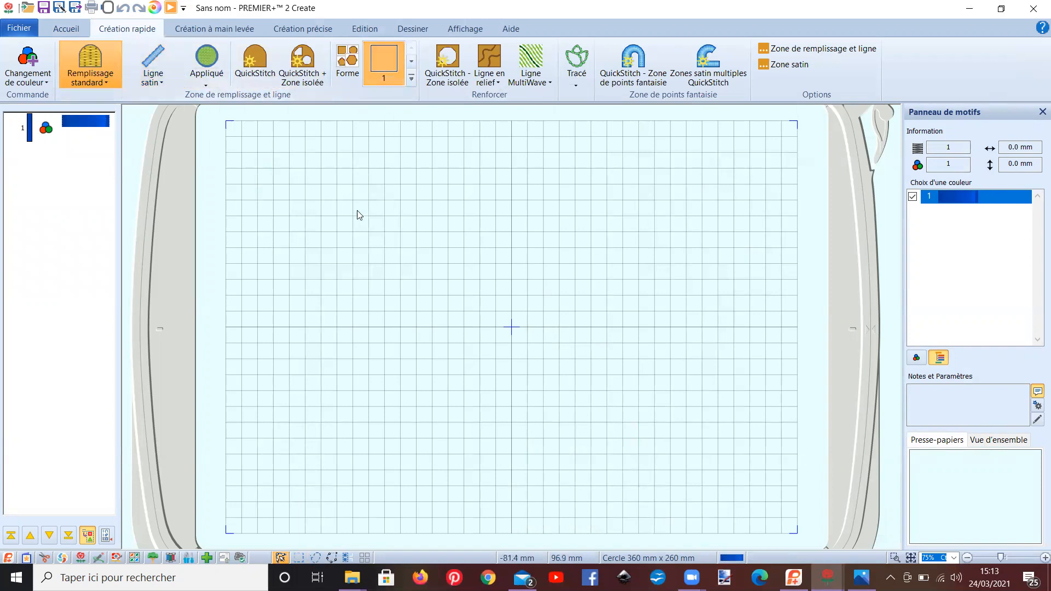
{"action": "left_click", "coordinate": [347, 59]}
{"action": "left_click_drag", "start_coordinate": [460, 275], "coordinate": [323, 191]}
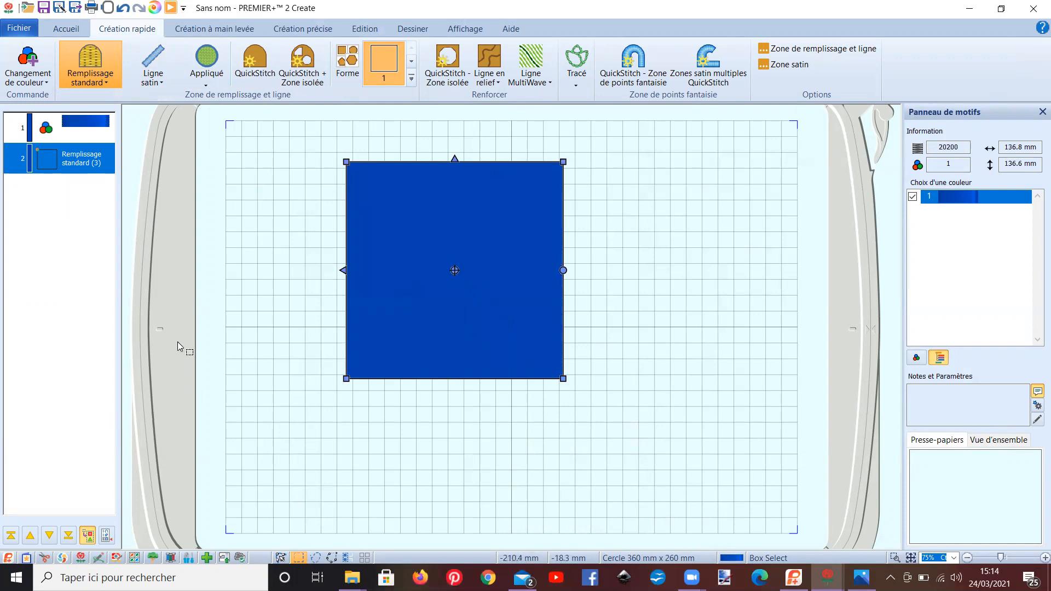
- Set the square's base stitch (Point de base) to Bas in its fill properties
{"action": "left_click", "coordinate": [65, 163]}
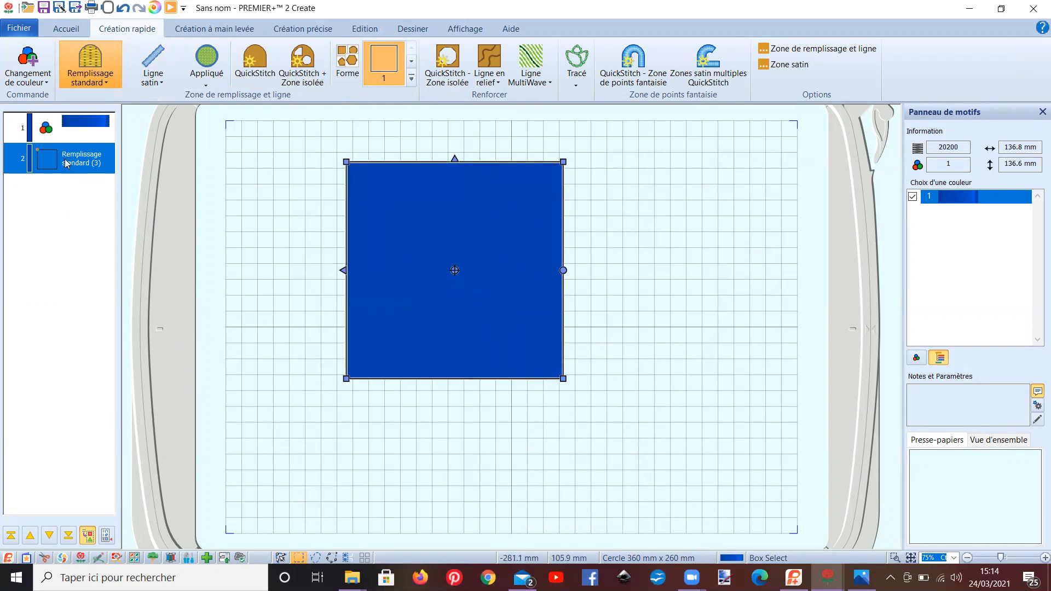
{"action": "right_click", "coordinate": [66, 163]}
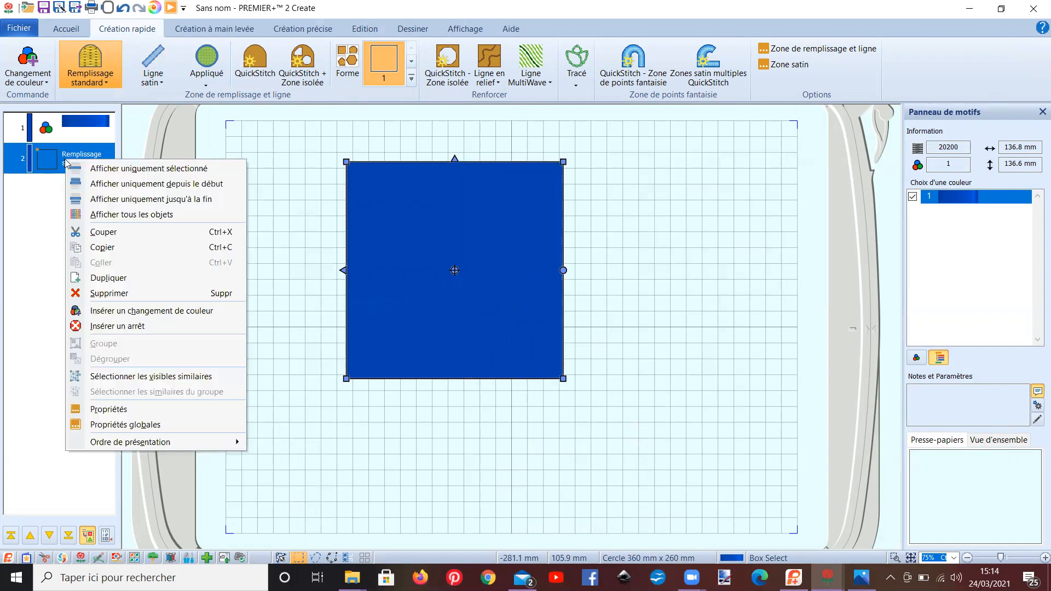
{"action": "left_click", "coordinate": [90, 406]}
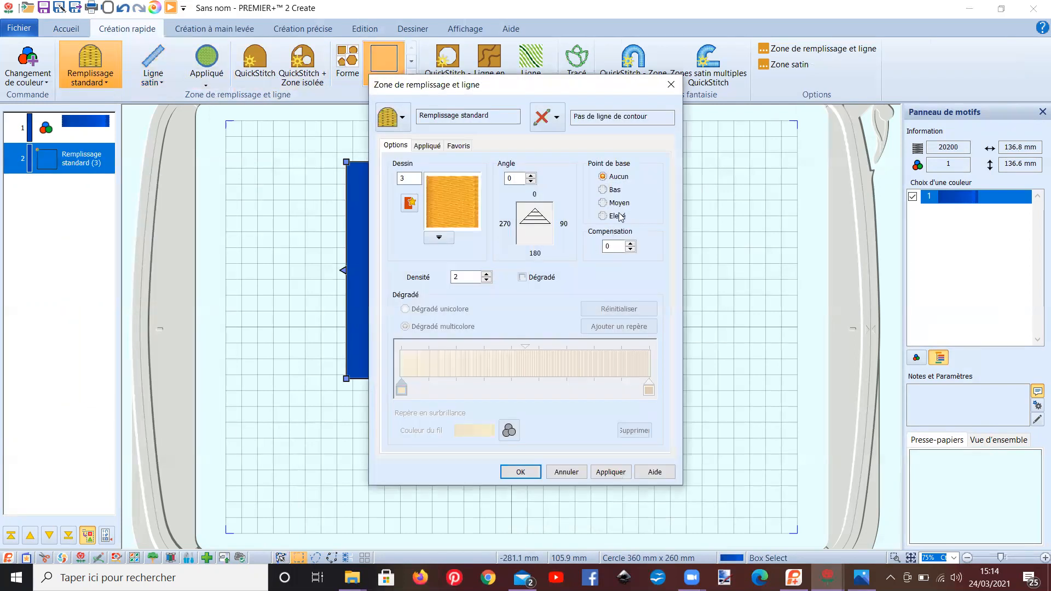
{"action": "left_click", "coordinate": [602, 190]}
{"action": "key", "text": "Return"}
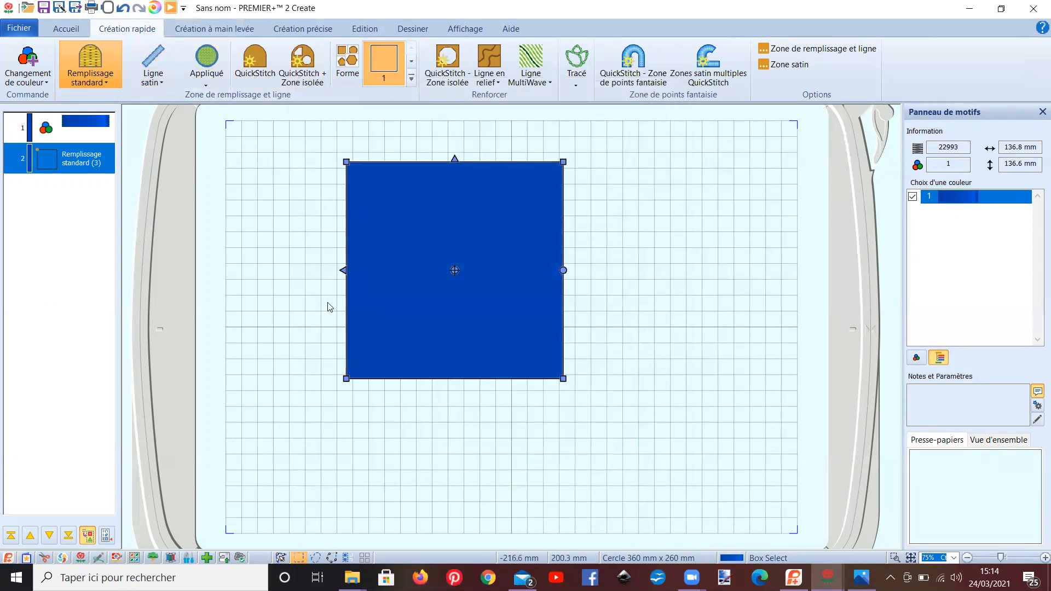
- Play the square's stitch-out in the design player, skip ahead to examine the base stitching, and close the player
{"action": "key", "text": "F9"}
{"action": "left_click", "coordinate": [126, 503]}
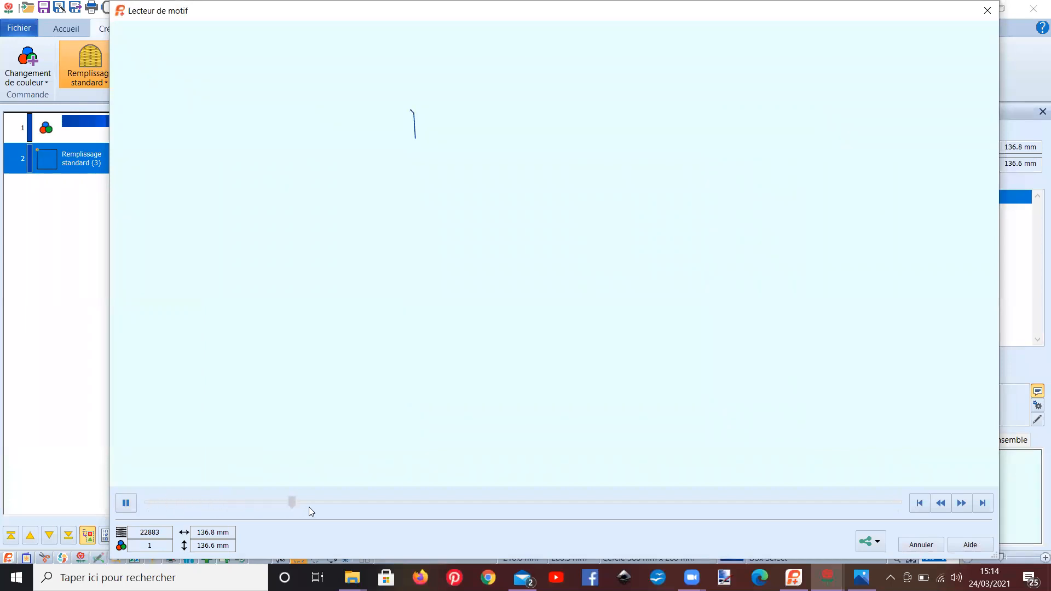
{"action": "left_click", "coordinate": [357, 502]}
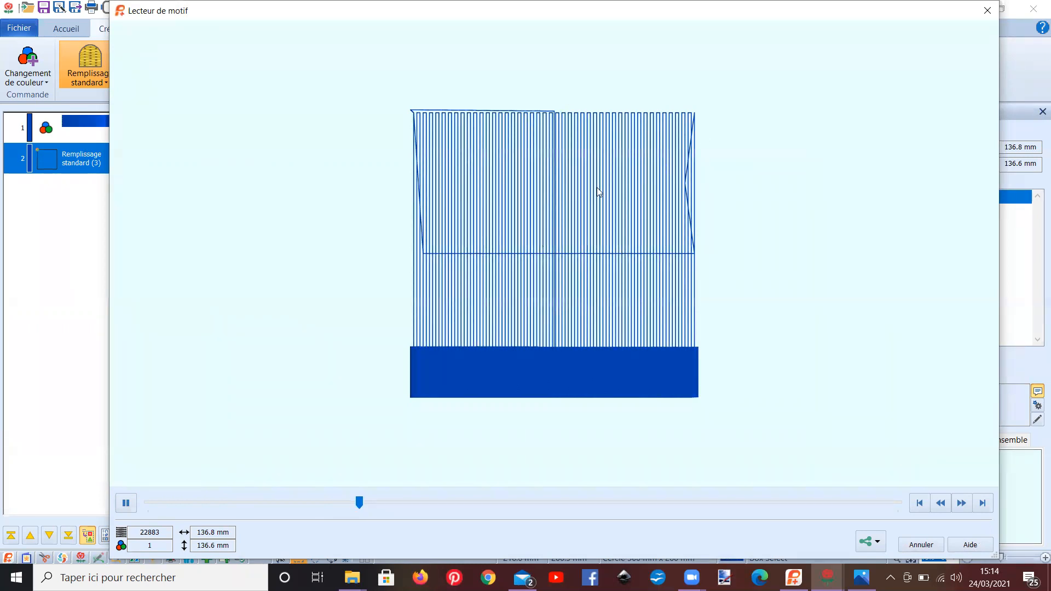
{"action": "left_click", "coordinate": [985, 11]}
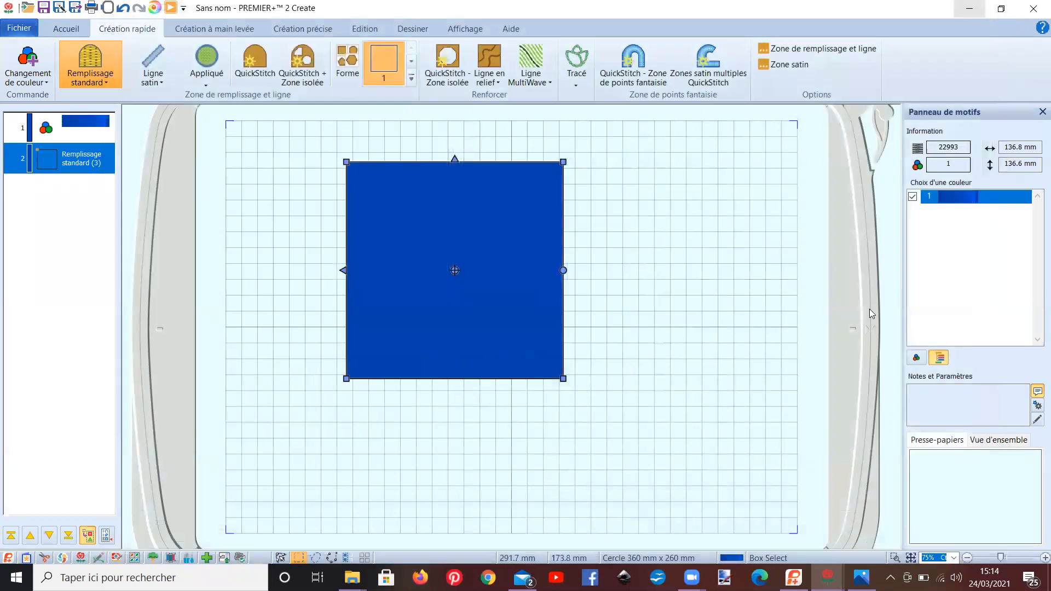
- Confirm the default fill area and line options with the base stitch set to Bas
{"action": "left_click", "coordinate": [782, 50]}
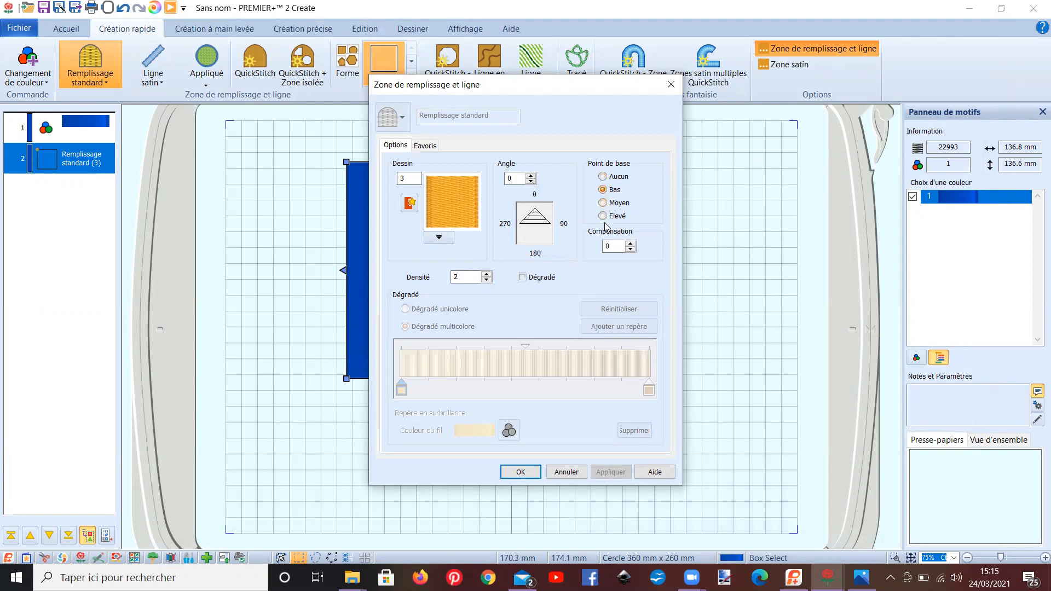
{"action": "left_click", "coordinate": [527, 473]}
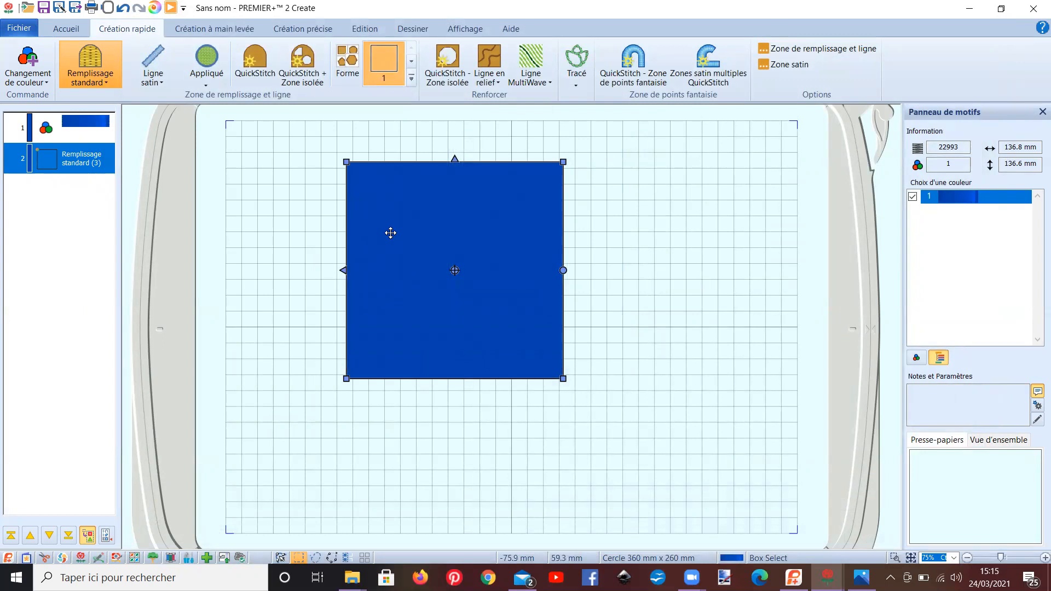
- Replace the existing square with a new square shape enlarged to about 136.5 by 136.2 mm
{"action": "key", "text": "Delete"}
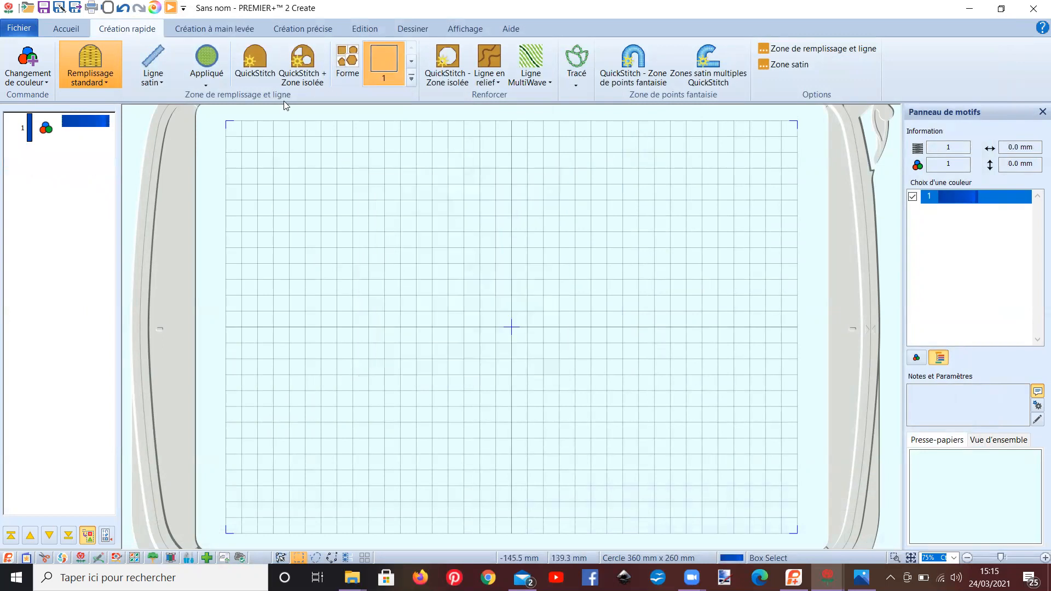
{"action": "left_click", "coordinate": [346, 62]}
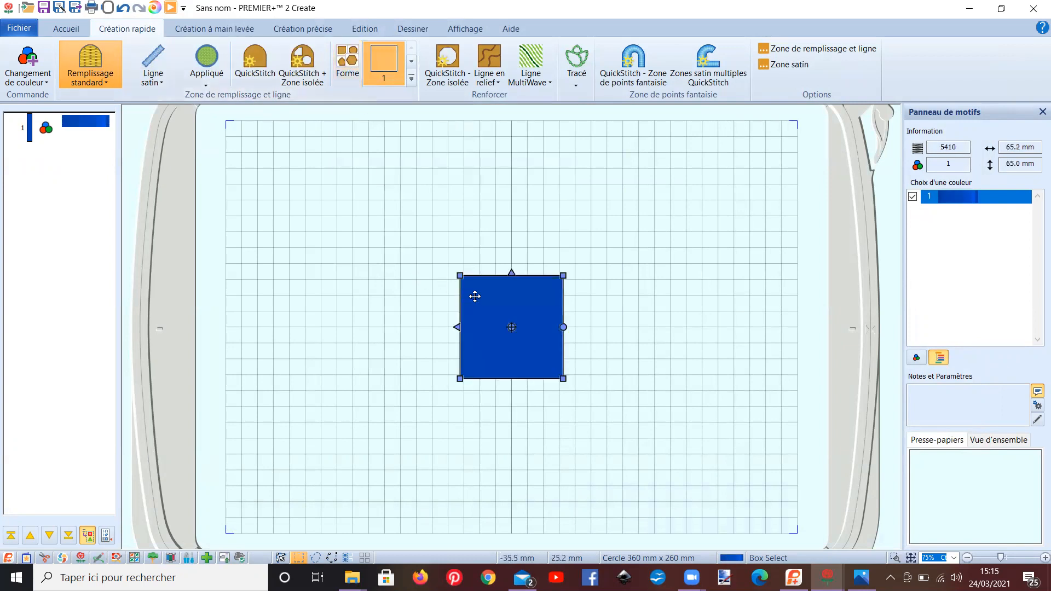
{"action": "left_click_drag", "start_coordinate": [460, 275], "coordinate": [311, 196]}
{"action": "left_click_drag", "start_coordinate": [395, 357], "coordinate": [395, 357]}
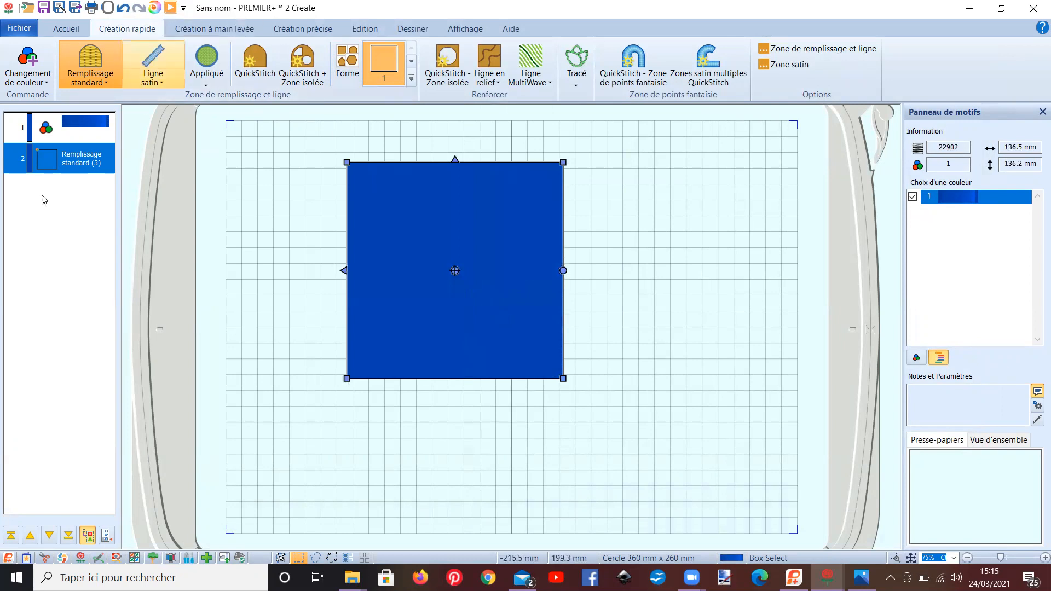
- Check the new square's fill properties and play its stitch-out in the design player to examine the base stitching
{"action": "right_click", "coordinate": [81, 153]}
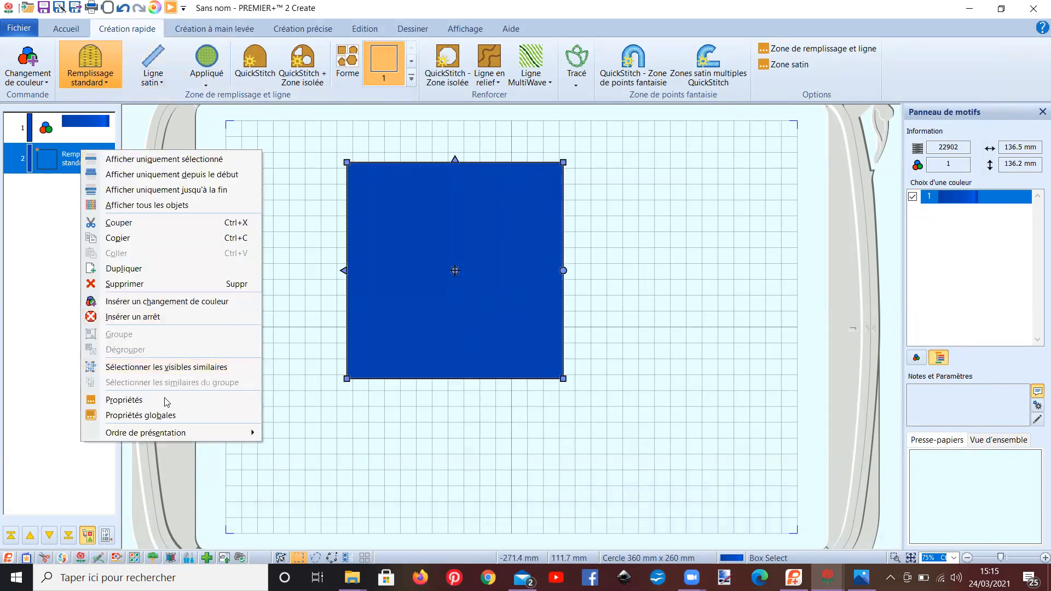
{"action": "left_click", "coordinate": [93, 402]}
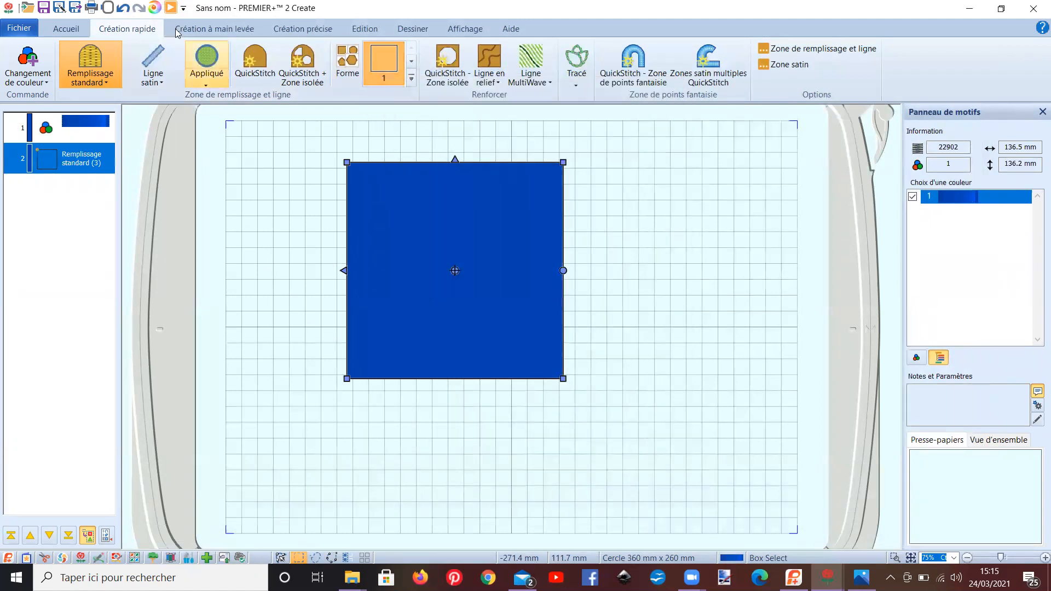
{"action": "key", "text": "F11"}
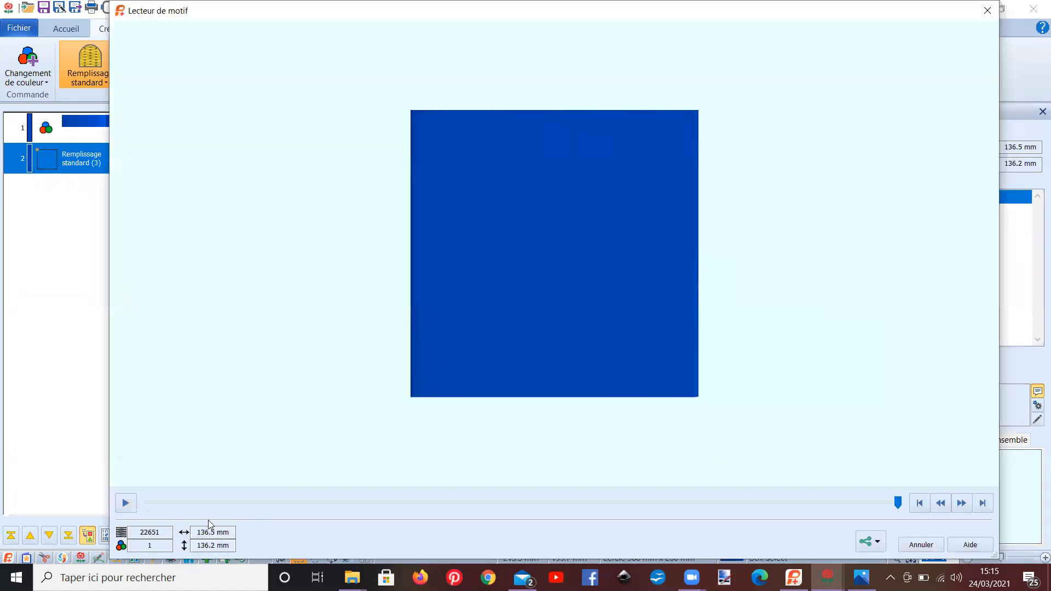
{"action": "left_click", "coordinate": [126, 503]}
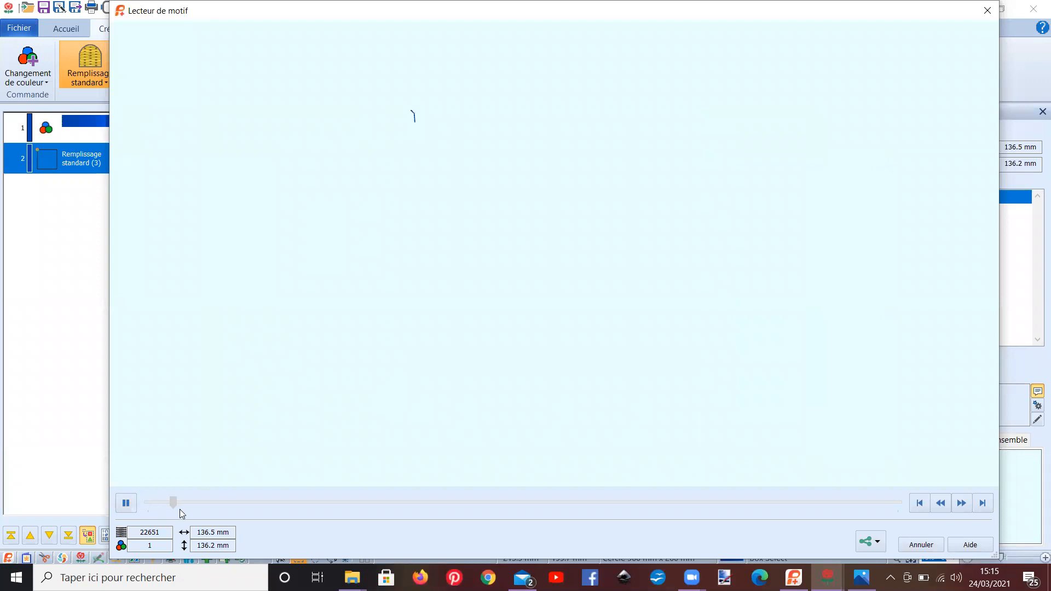
{"action": "left_click", "coordinate": [396, 503]}
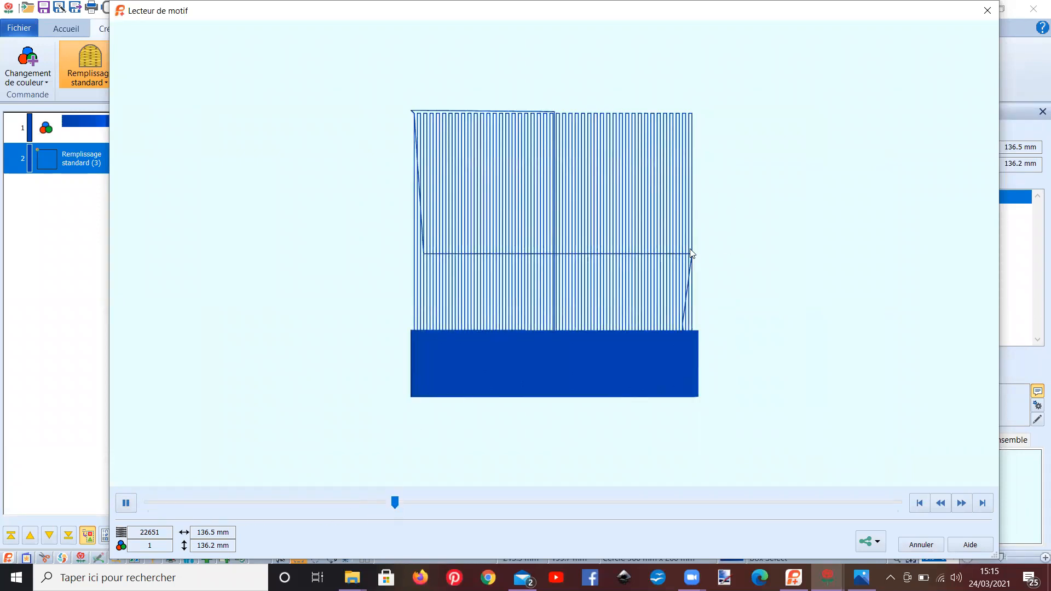
{"action": "left_click", "coordinate": [991, 14]}
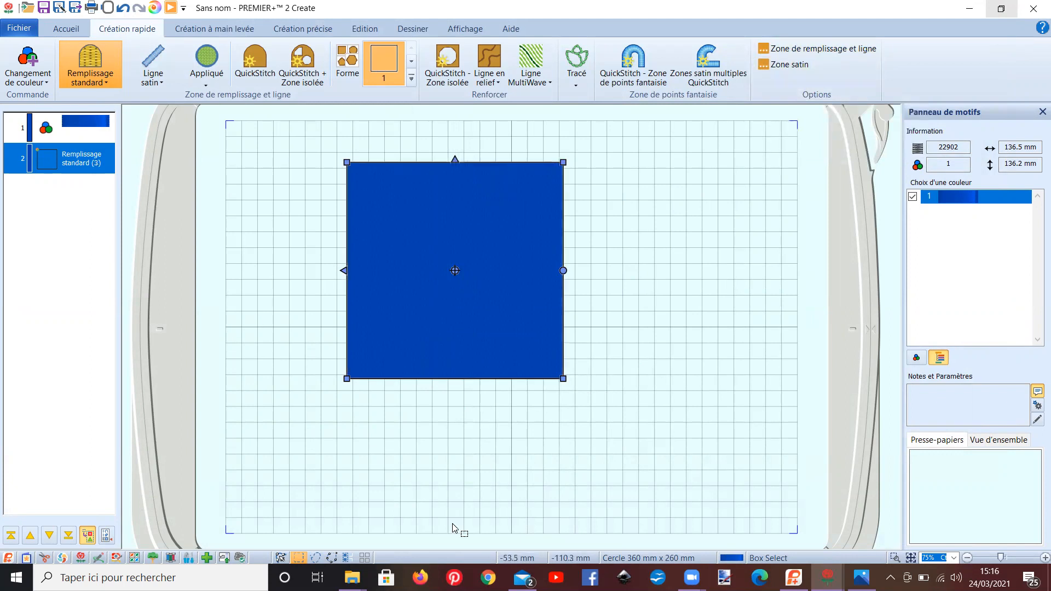
- Switch to the design with two silhouettes and set the base stitch of the right-hand figure's standard fill to Moyen
{"action": "mouse_move", "coordinate": [827, 578]}
{"action": "left_click", "coordinate": [828, 515]}
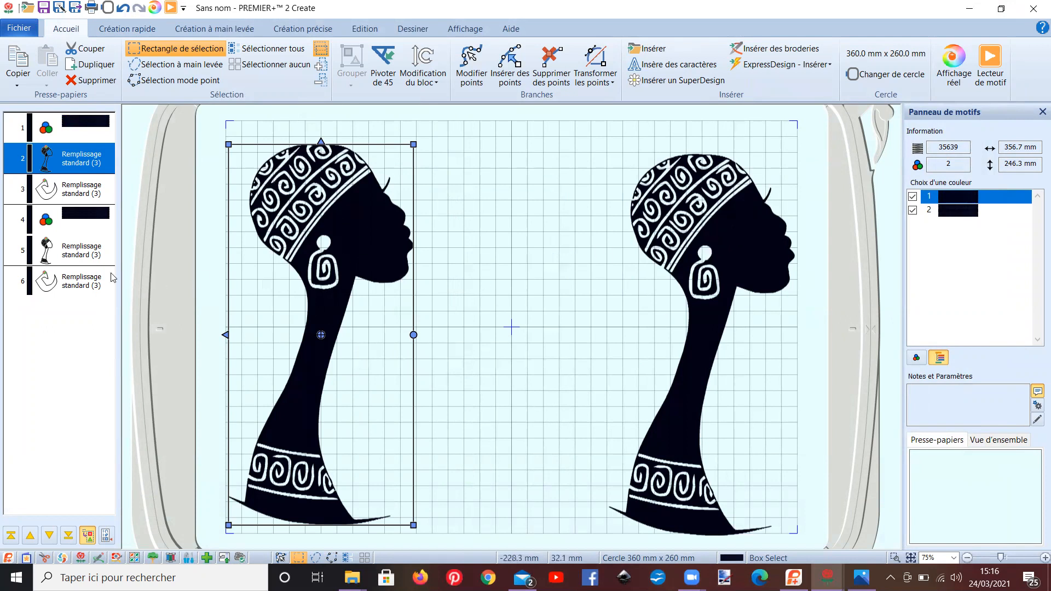
{"action": "left_click", "coordinate": [81, 258]}
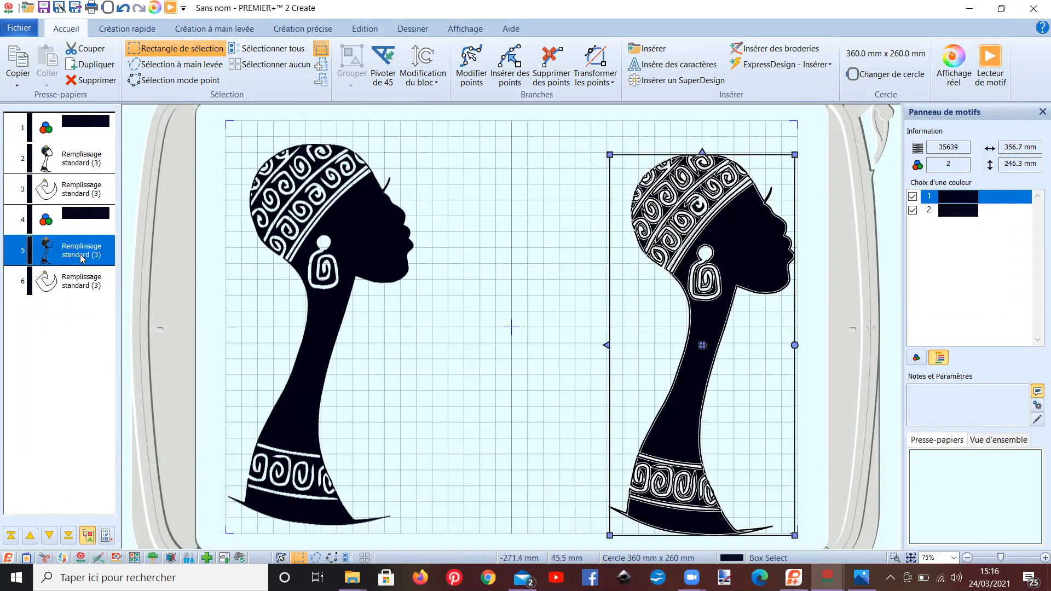
{"action": "right_click", "coordinate": [81, 258]}
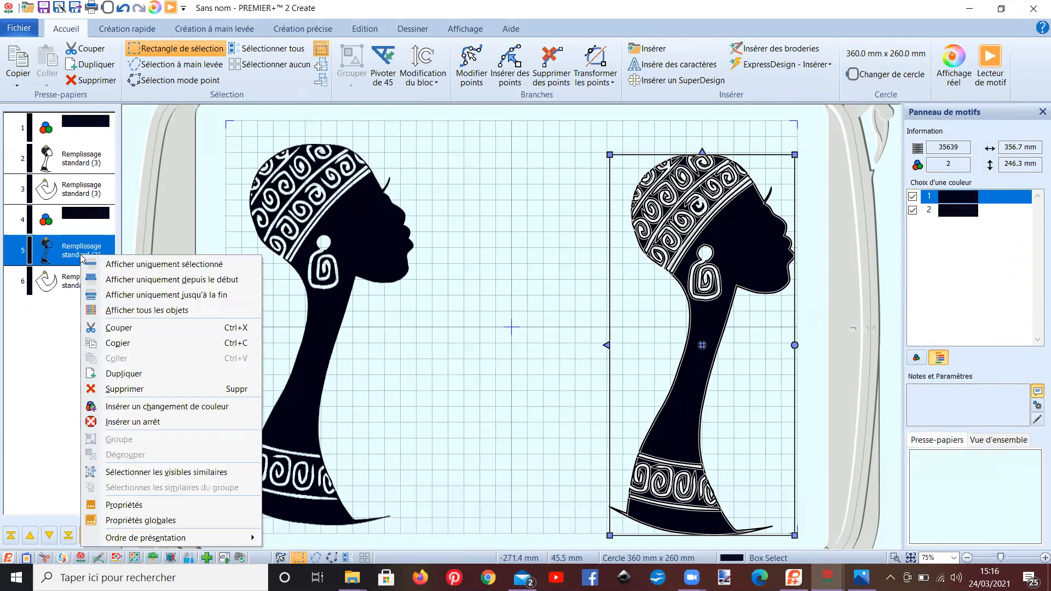
{"action": "left_click", "coordinate": [122, 504]}
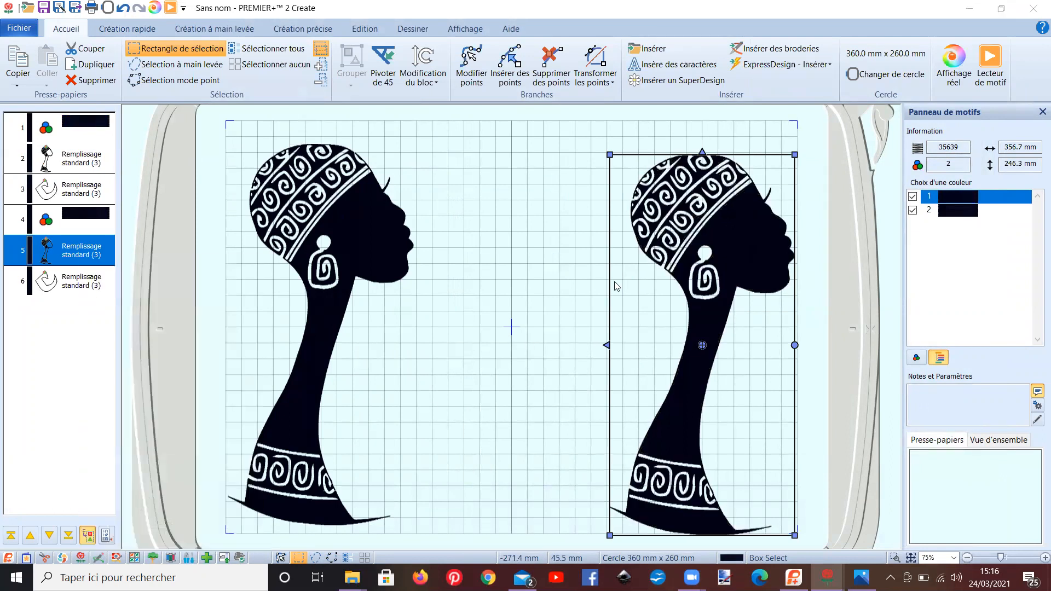
{"action": "left_click", "coordinate": [603, 203]}
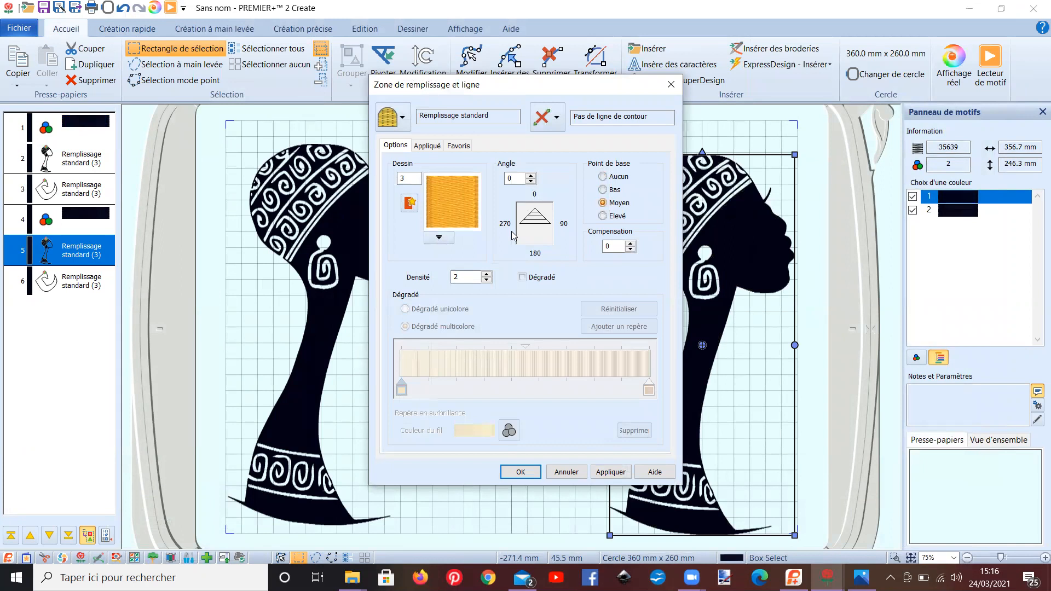
{"action": "left_click", "coordinate": [520, 476]}
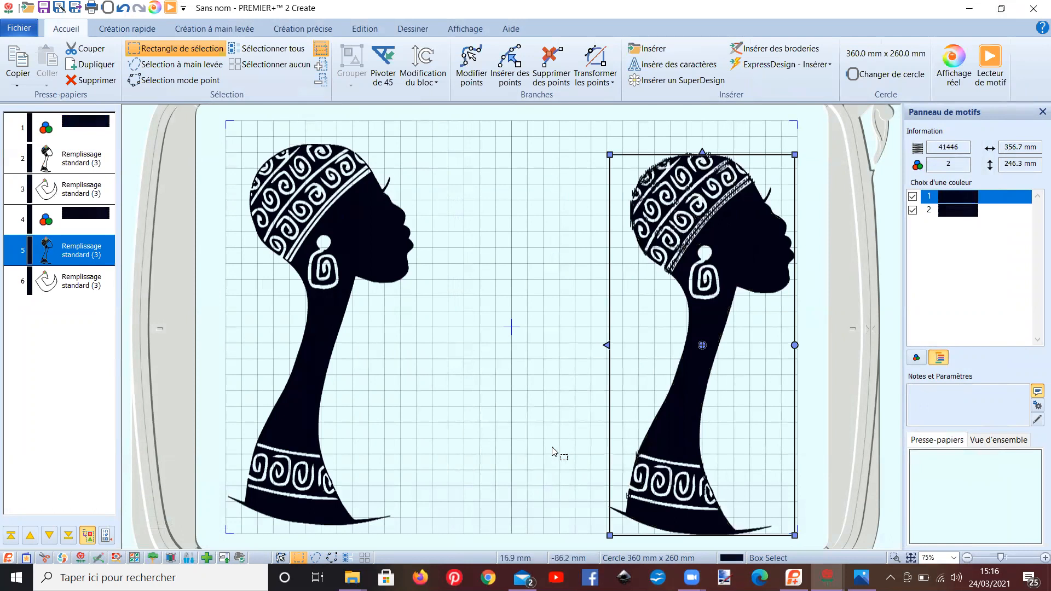
- Try to open the design player, and shift the right-hand figure's main fill slightly up and inward from the hoop edge
{"action": "scroll", "coordinate": [555, 422], "scroll_direction": "up", "scroll_amount": 3}
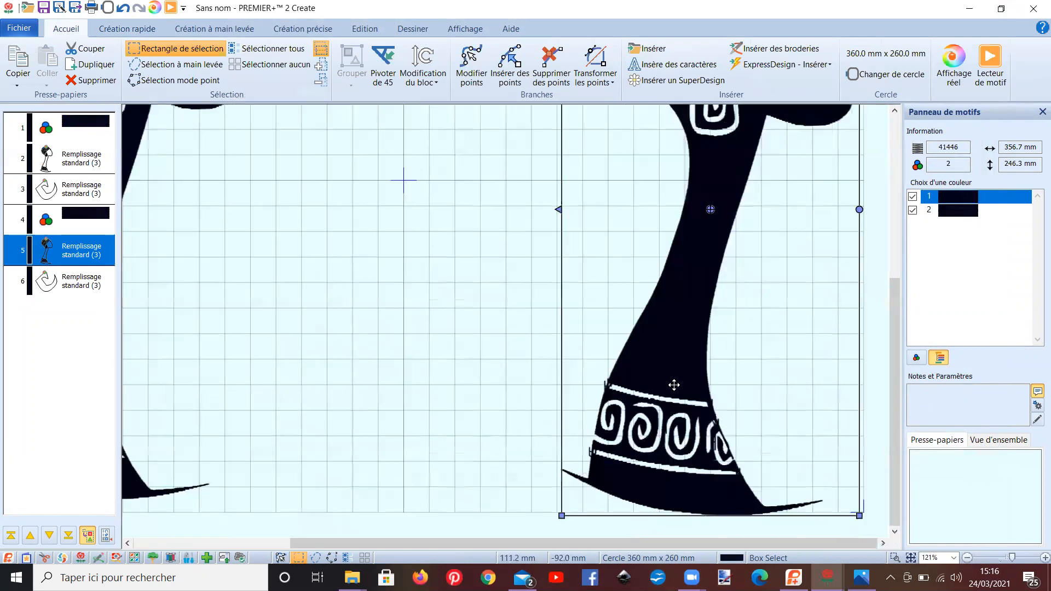
{"action": "scroll", "coordinate": [673, 385], "scroll_direction": "up", "scroll_amount": 5}
{"action": "left_click", "coordinate": [995, 73]}
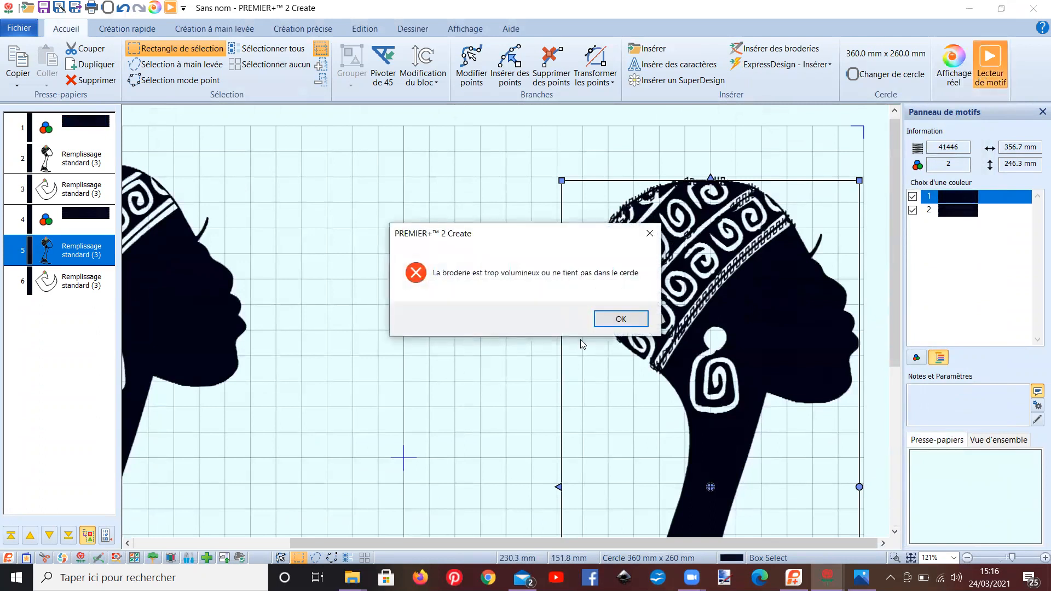
{"action": "left_click", "coordinate": [621, 319]}
{"action": "scroll", "coordinate": [519, 333], "scroll_direction": "down", "scroll_amount": 4}
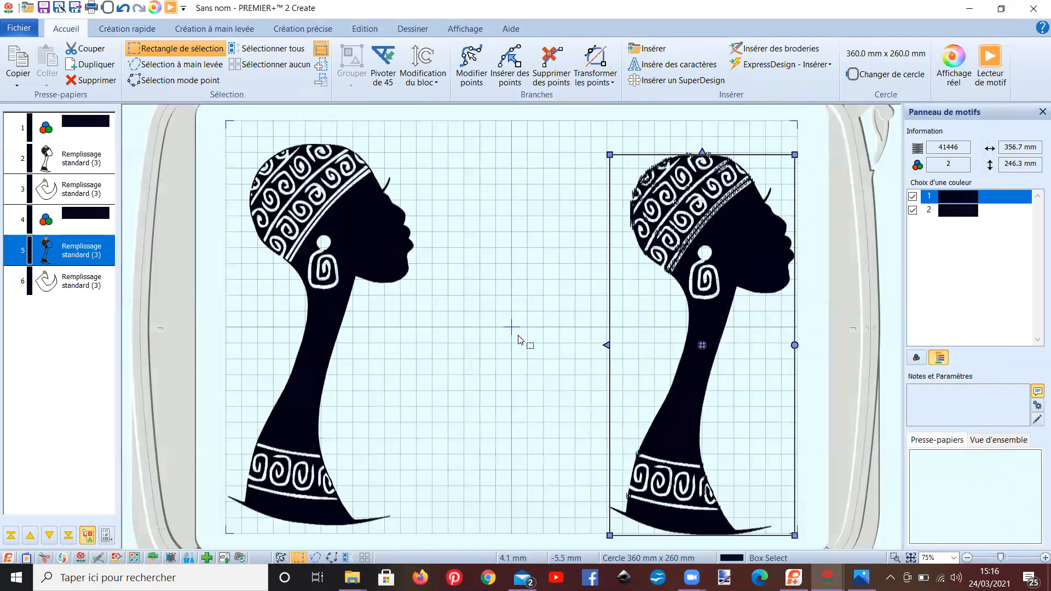
{"action": "left_click_drag", "start_coordinate": [706, 399], "coordinate": [691, 386]}
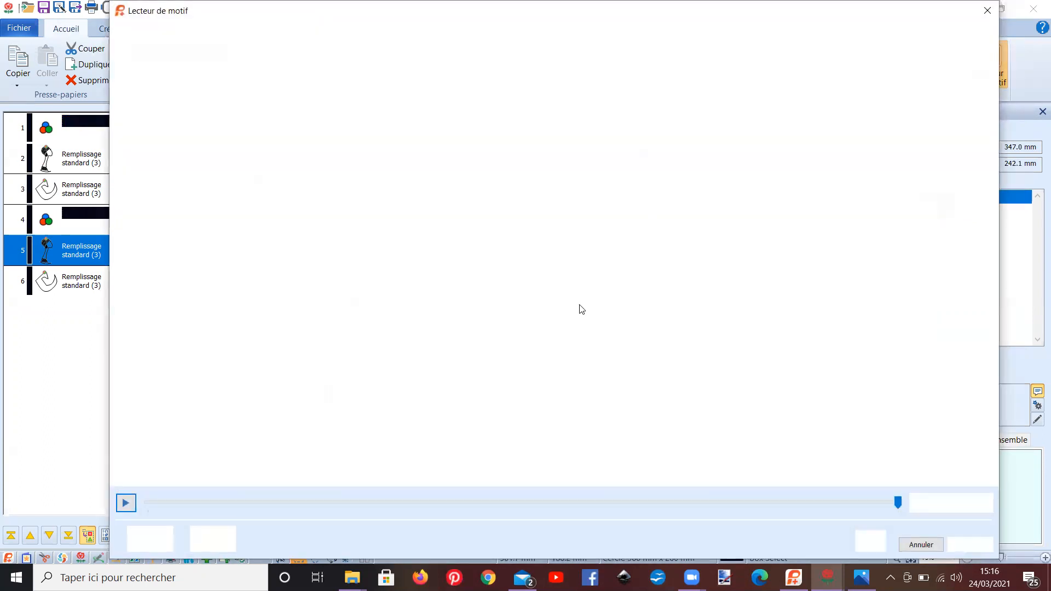
- Examine the edges of both figures in the design player, comparing the headscarf and neckband areas, and close the player
{"action": "scroll", "coordinate": [579, 307], "scroll_direction": "up", "scroll_amount": 3}
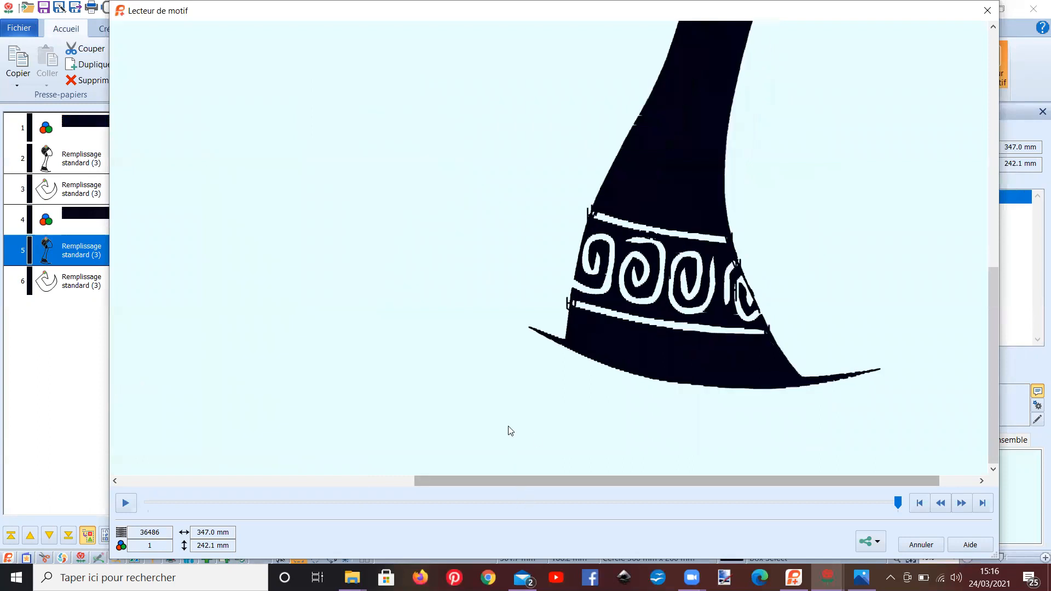
{"action": "scroll", "coordinate": [508, 426], "scroll_direction": "up", "scroll_amount": 5}
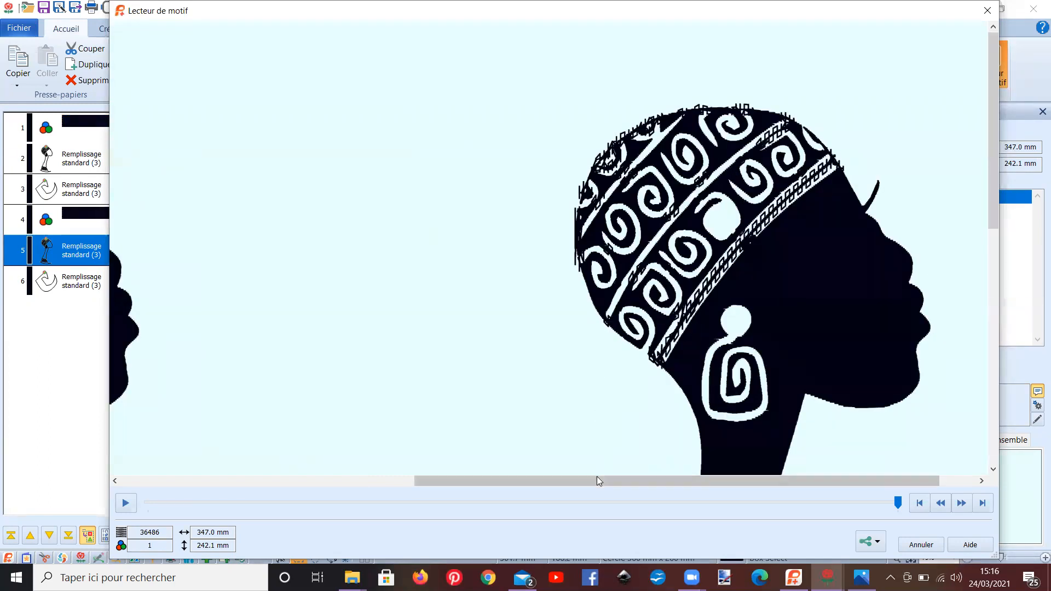
{"action": "left_click_drag", "start_coordinate": [593, 484], "coordinate": [498, 418]}
{"action": "scroll", "coordinate": [486, 347], "scroll_direction": "down", "scroll_amount": 10}
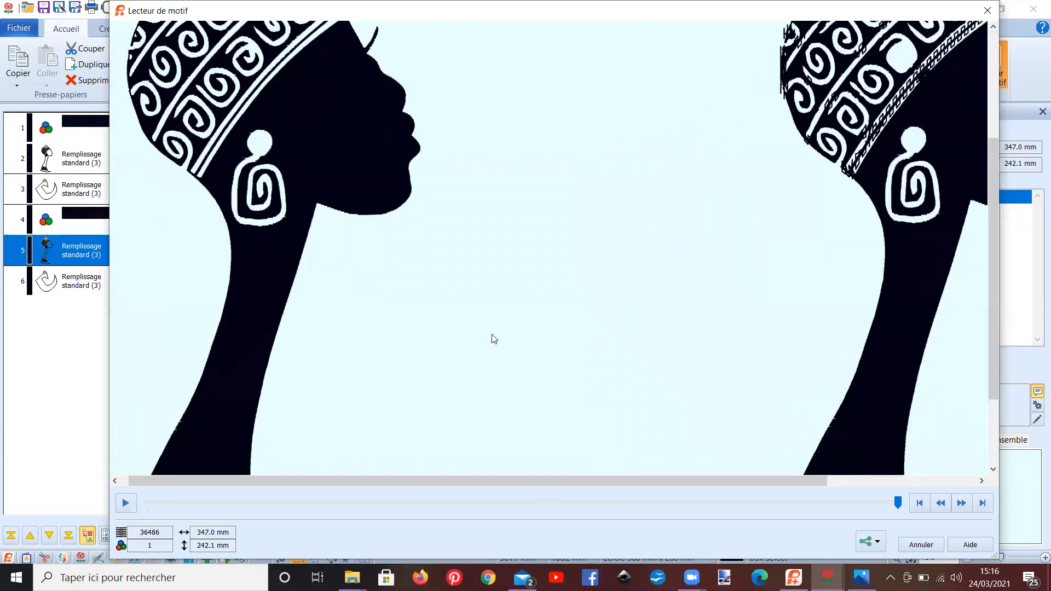
{"action": "scroll", "coordinate": [516, 352], "scroll_direction": "up", "scroll_amount": 10}
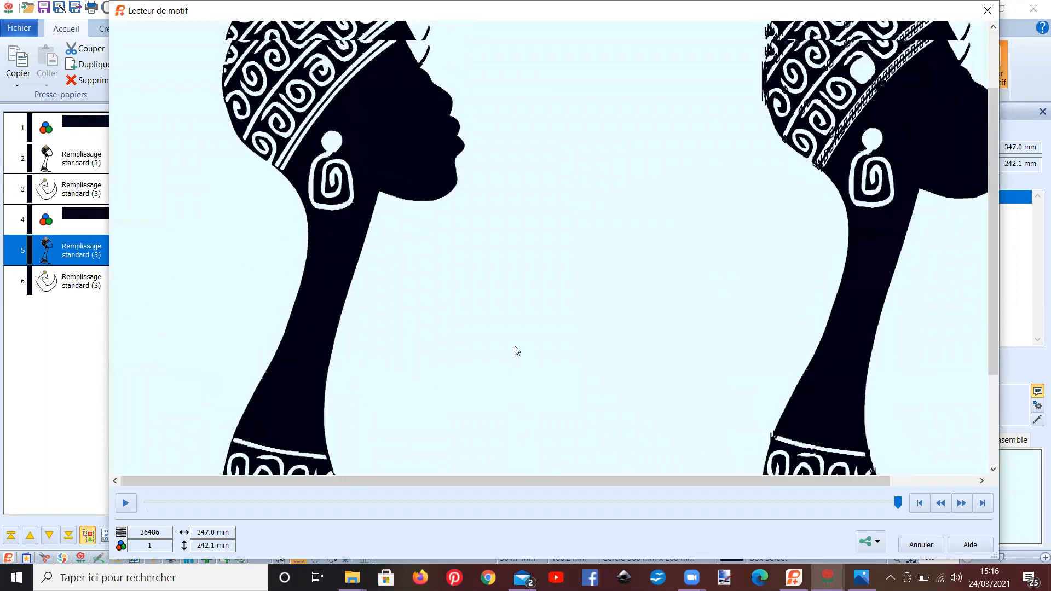
{"action": "scroll", "coordinate": [660, 480], "scroll_direction": "right", "scroll_amount": 3}
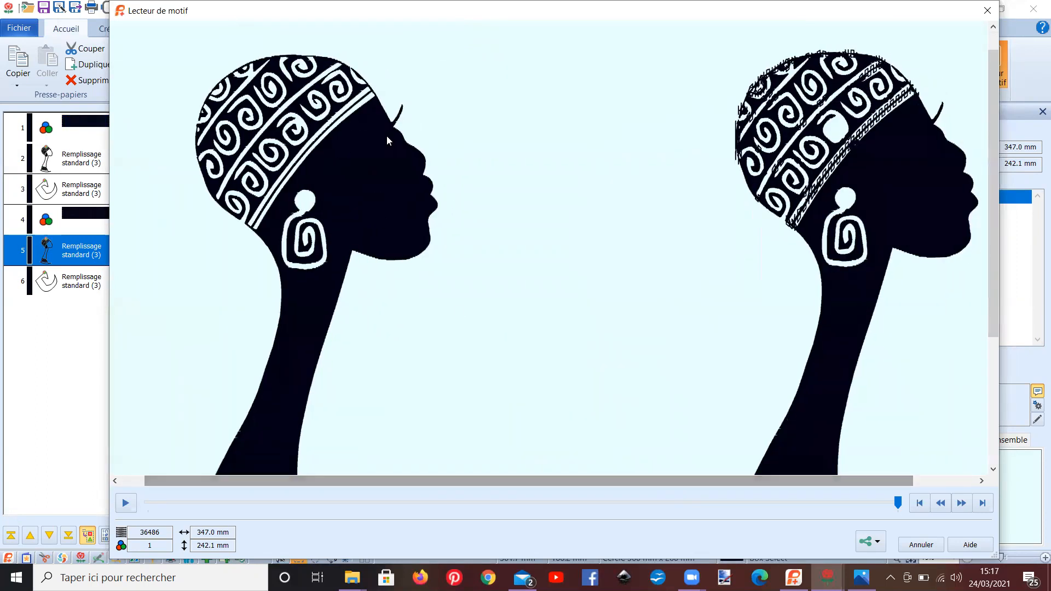
{"action": "scroll", "coordinate": [727, 292], "scroll_direction": "down", "scroll_amount": 5}
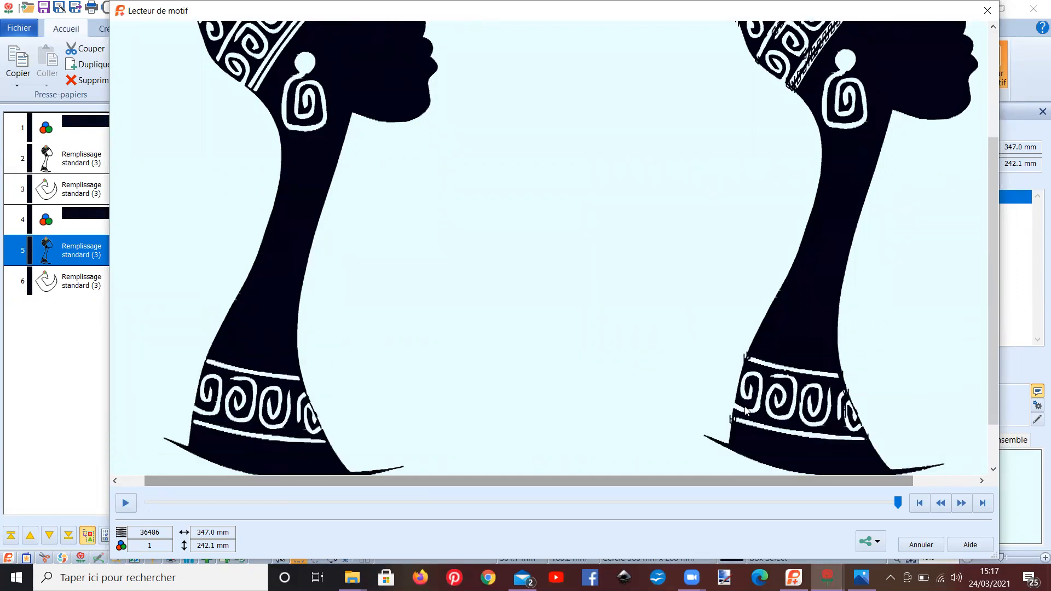
{"action": "left_click", "coordinate": [987, 12]}
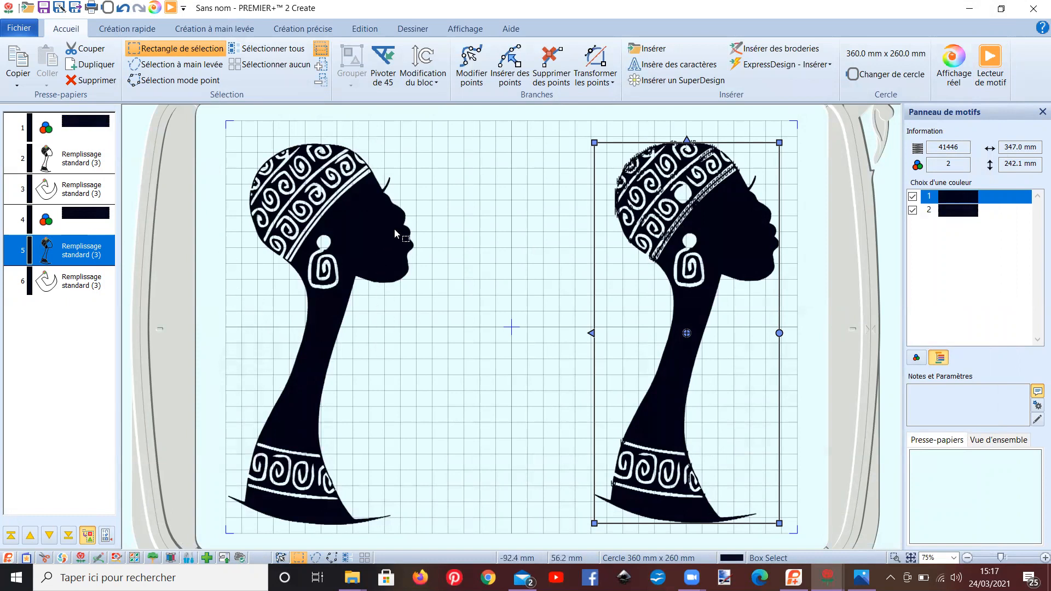
- Try moving the left figure's main fill nearer the right figure and viewing both in the design player, and undo the move
{"action": "left_click", "coordinate": [368, 276]}
{"action": "left_click", "coordinate": [392, 293]}
{"action": "left_click_drag", "start_coordinate": [427, 290], "coordinate": [514, 279]}
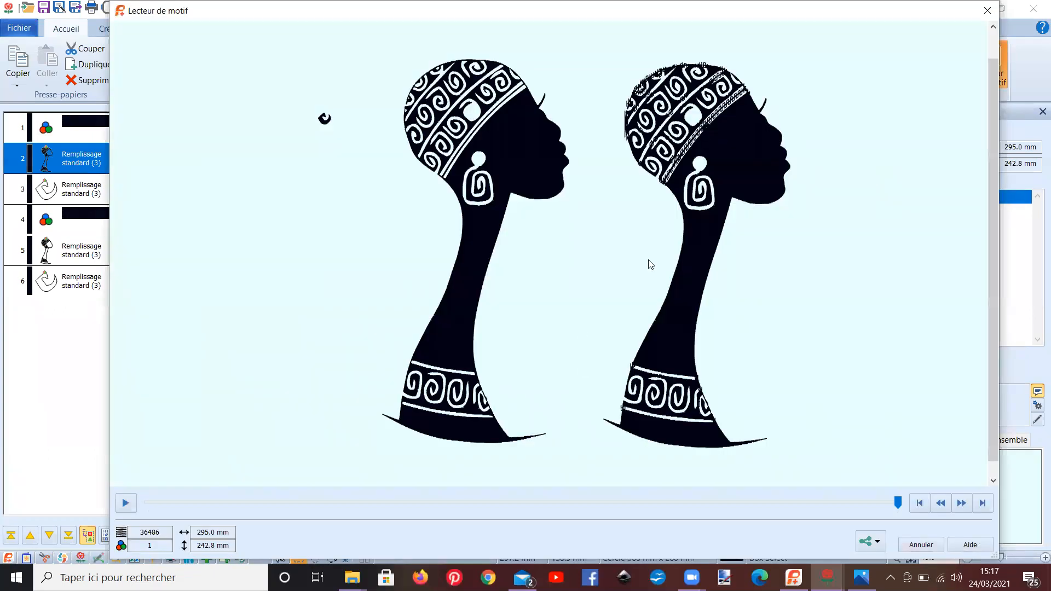
{"action": "scroll", "coordinate": [650, 265], "scroll_direction": "up", "scroll_amount": 2}
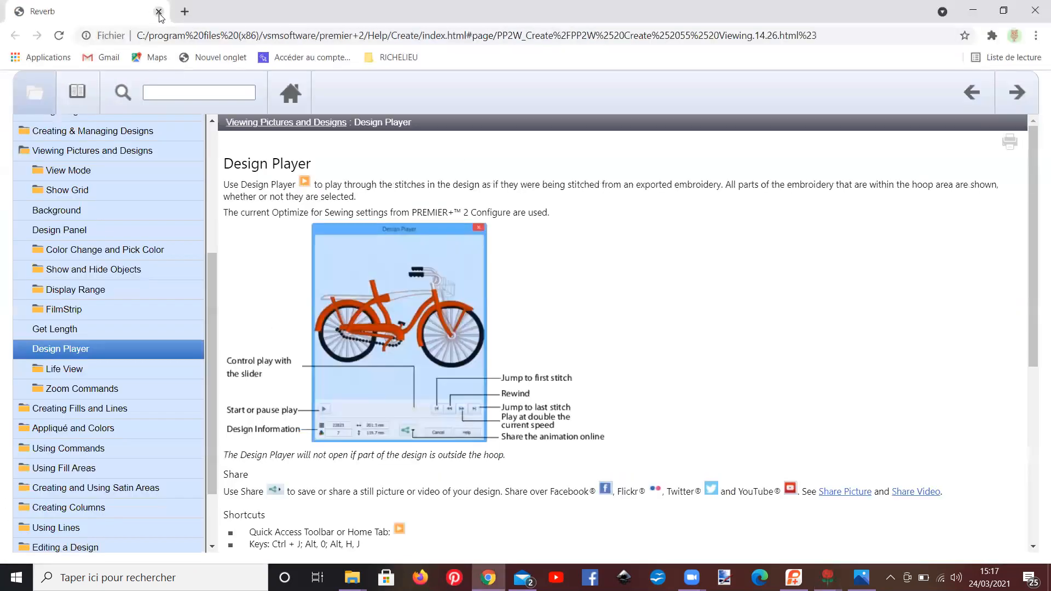
{"action": "left_click", "coordinate": [158, 11]}
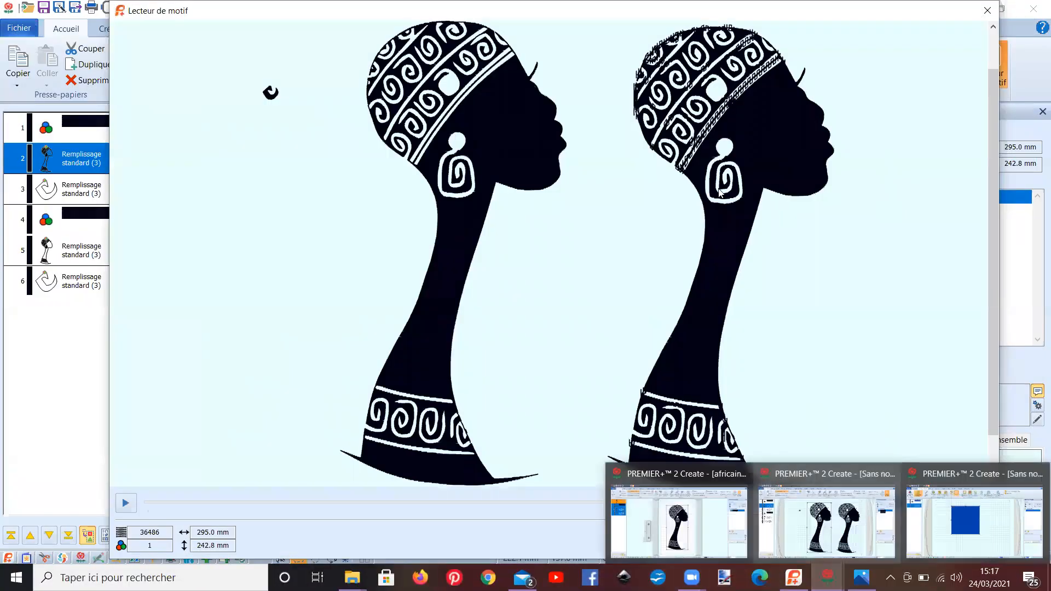
{"action": "left_click", "coordinate": [988, 10]}
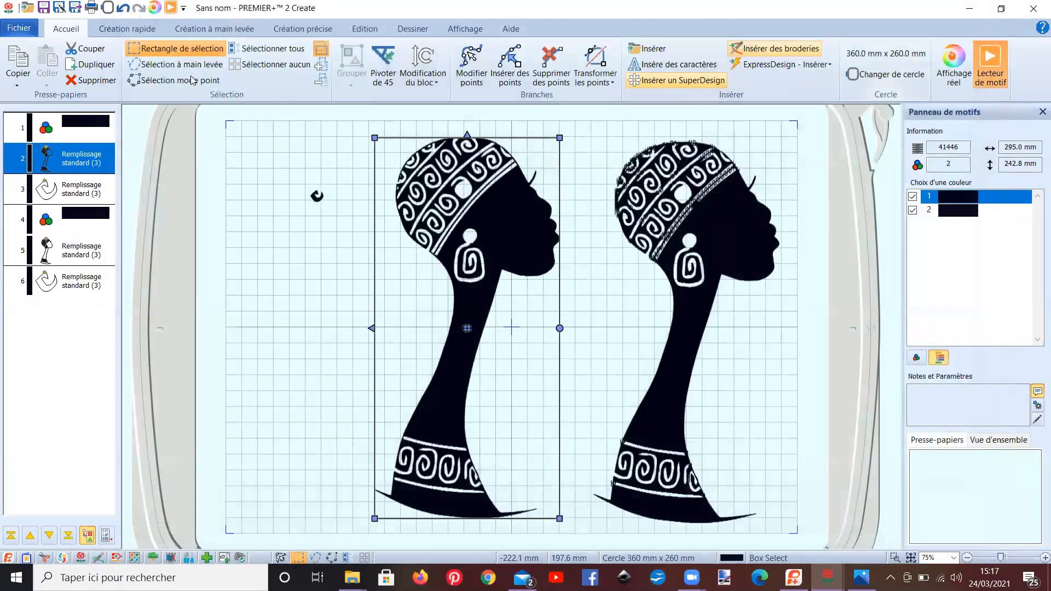
{"action": "left_click", "coordinate": [119, 12]}
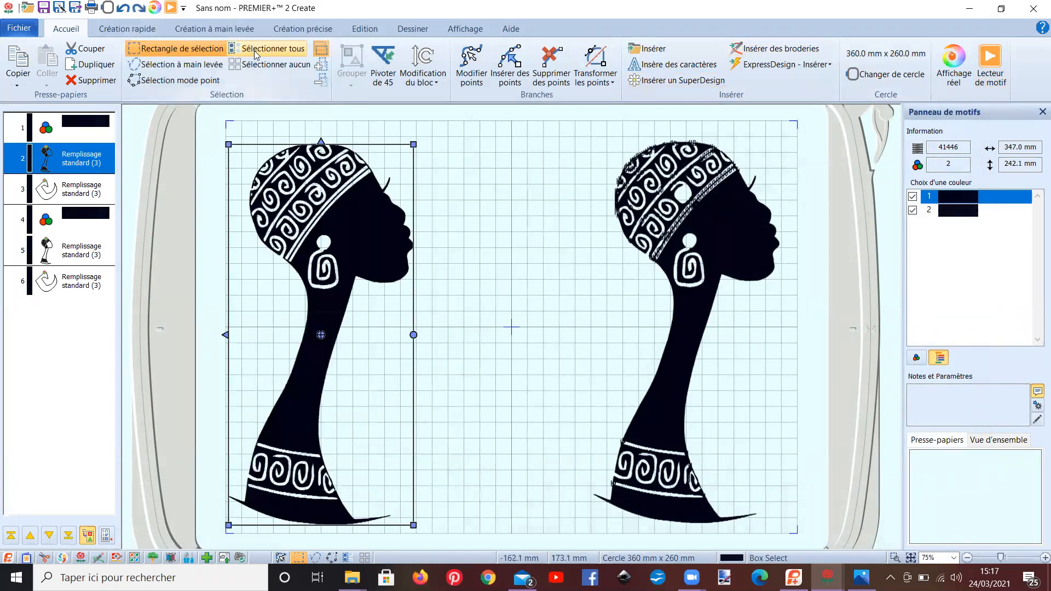
- Group all the parts of the left figure and move the group close beside the right figure
{"action": "left_click_drag", "start_coordinate": [209, 109], "coordinate": [454, 547]}
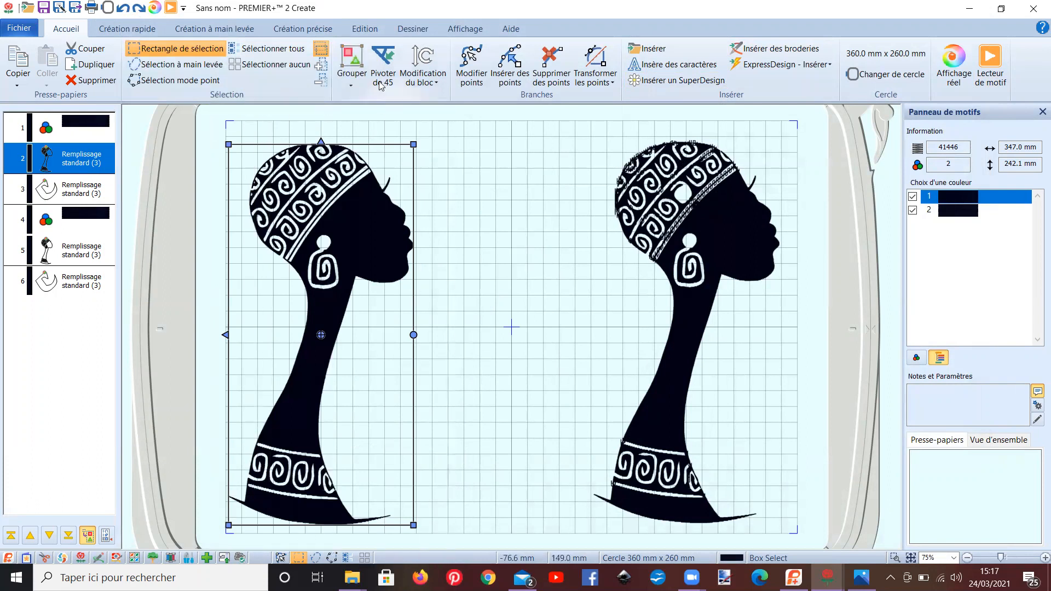
{"action": "left_click", "coordinate": [353, 63]}
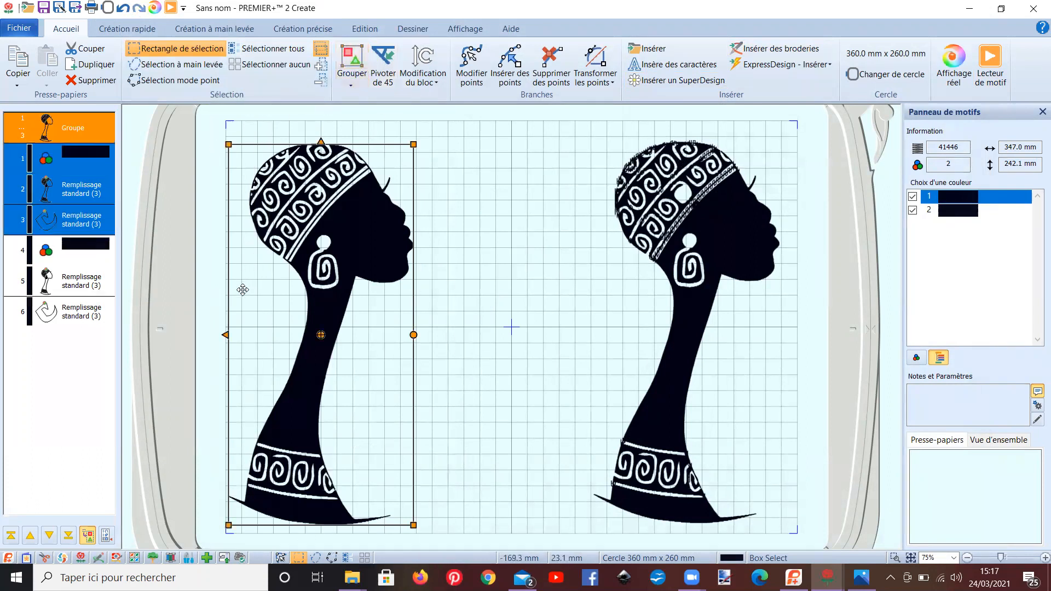
{"action": "left_click_drag", "start_coordinate": [242, 290], "coordinate": [407, 287]}
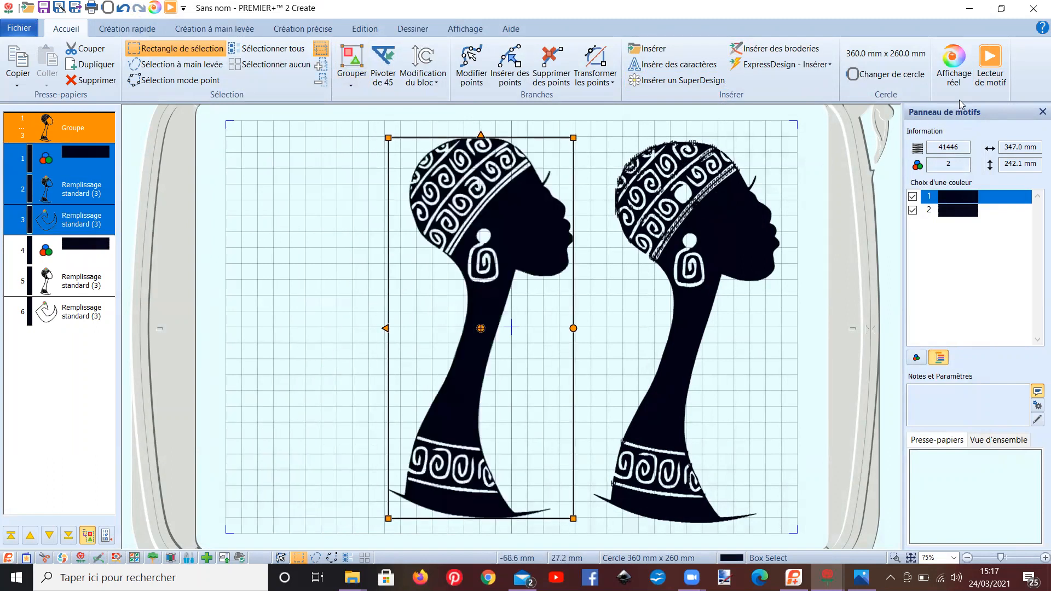
- Compare the headscarf edges of the two adjacent figures in the design player and close it
{"action": "left_click", "coordinate": [989, 80]}
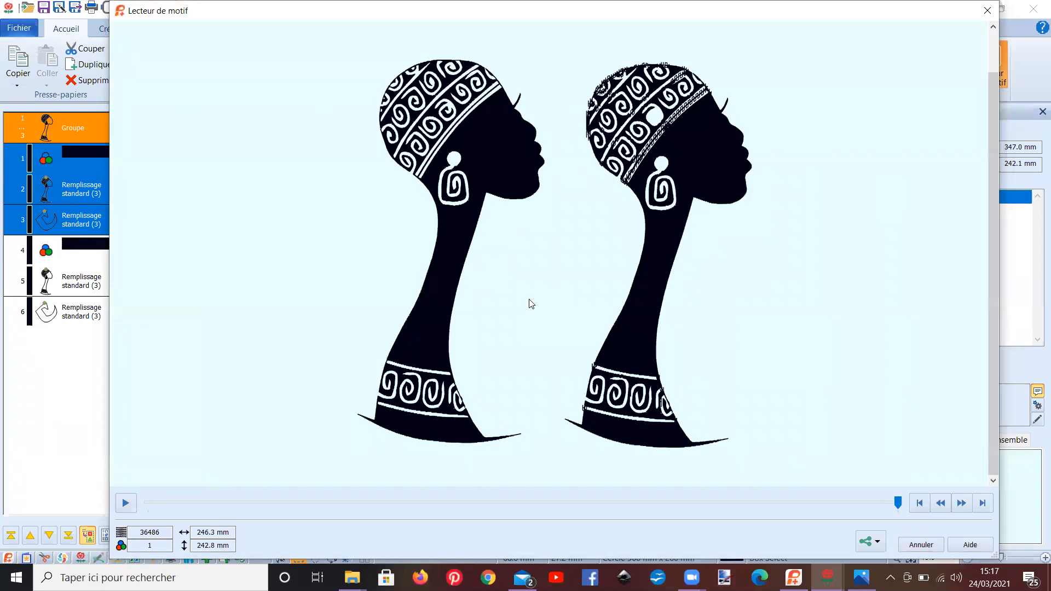
{"action": "scroll", "coordinate": [529, 304], "scroll_direction": "up", "scroll_amount": 2}
{"action": "left_click_drag", "start_coordinate": [995, 311], "coordinate": [932, 143]}
{"action": "scroll", "coordinate": [934, 147], "scroll_direction": "up", "scroll_amount": 1}
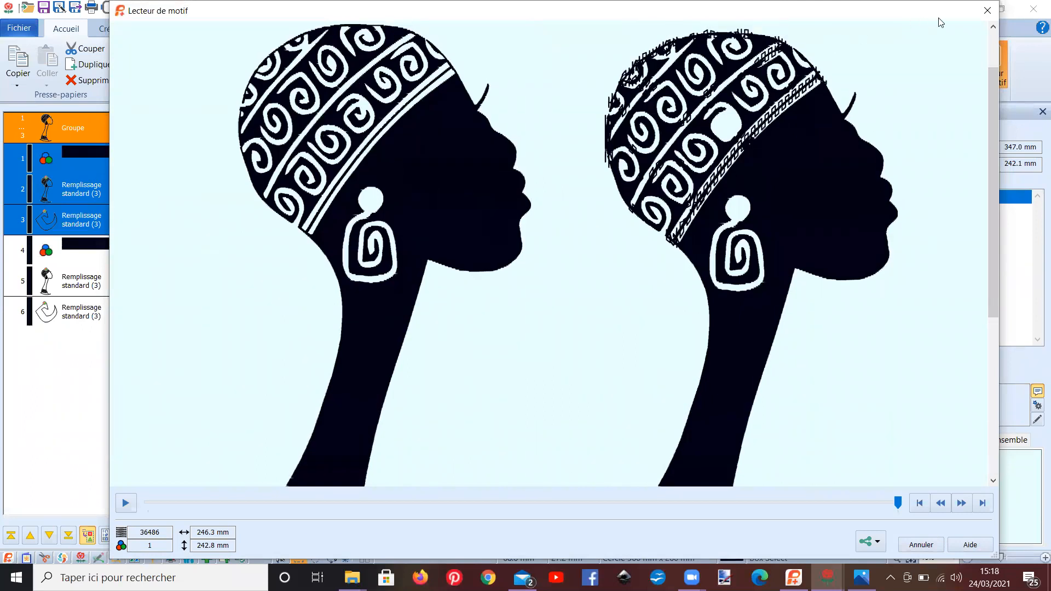
{"action": "left_click", "coordinate": [988, 11]}
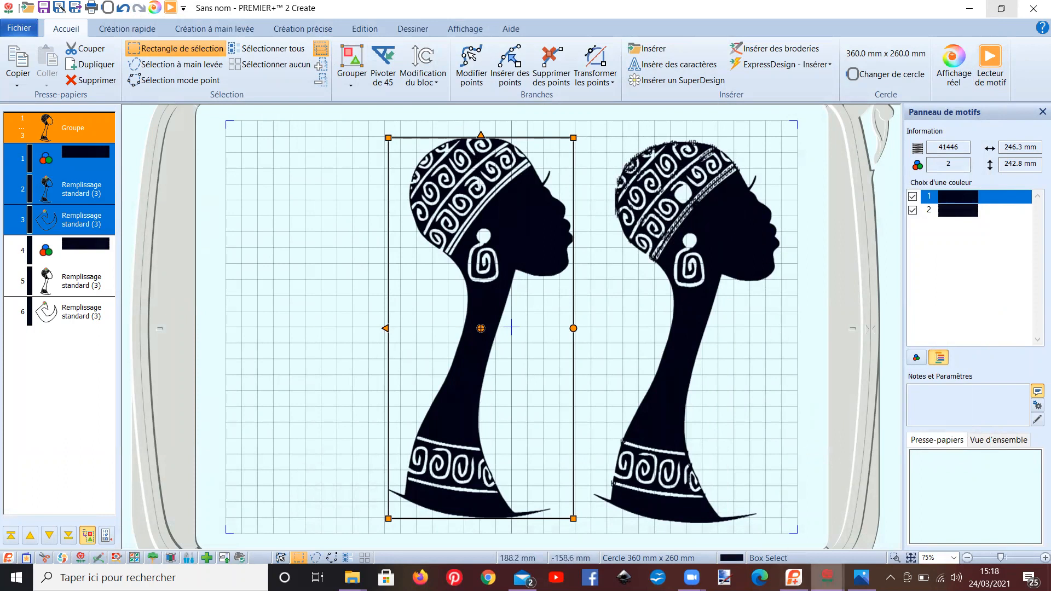
- Switch to the africaine traits complets.edo design and bring up its source picture for painting
{"action": "mouse_move", "coordinate": [827, 577]}
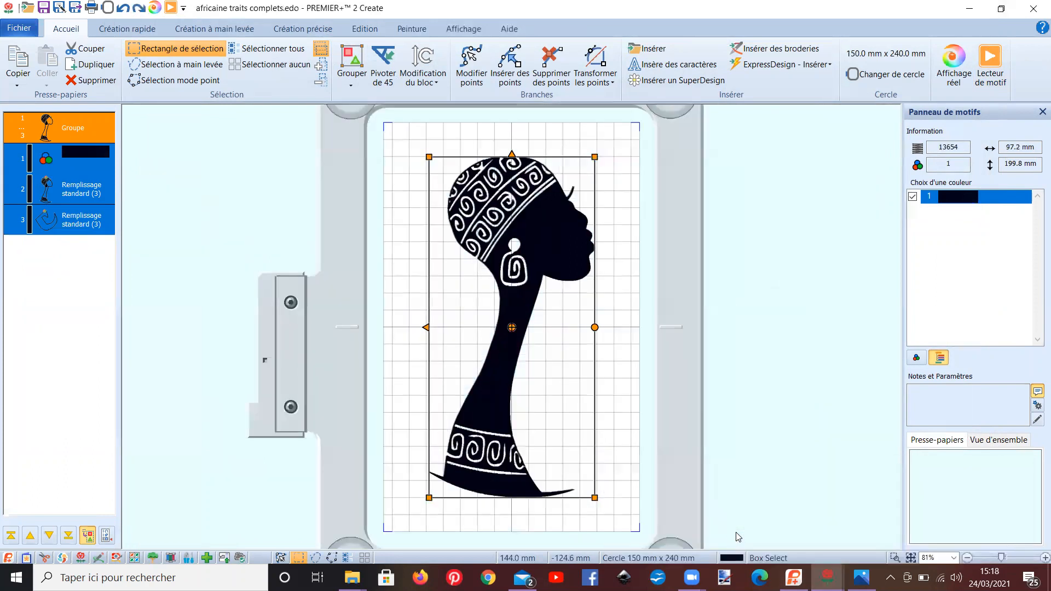
{"action": "left_click", "coordinate": [679, 520]}
{"action": "scroll", "coordinate": [494, 397], "scroll_direction": "up", "scroll_amount": 2}
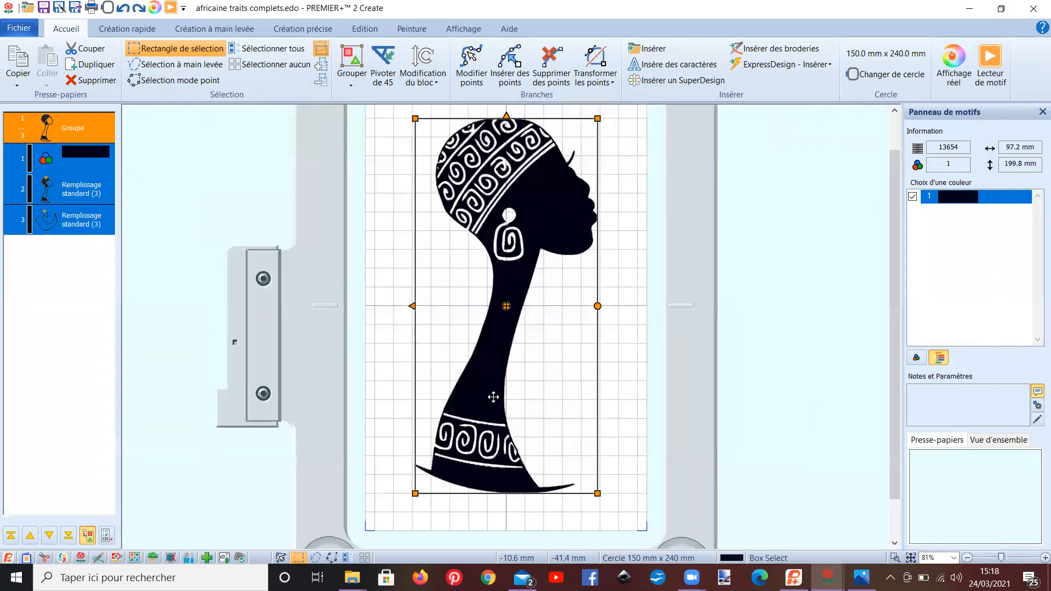
{"action": "scroll", "coordinate": [493, 397], "scroll_direction": "up", "scroll_amount": 3}
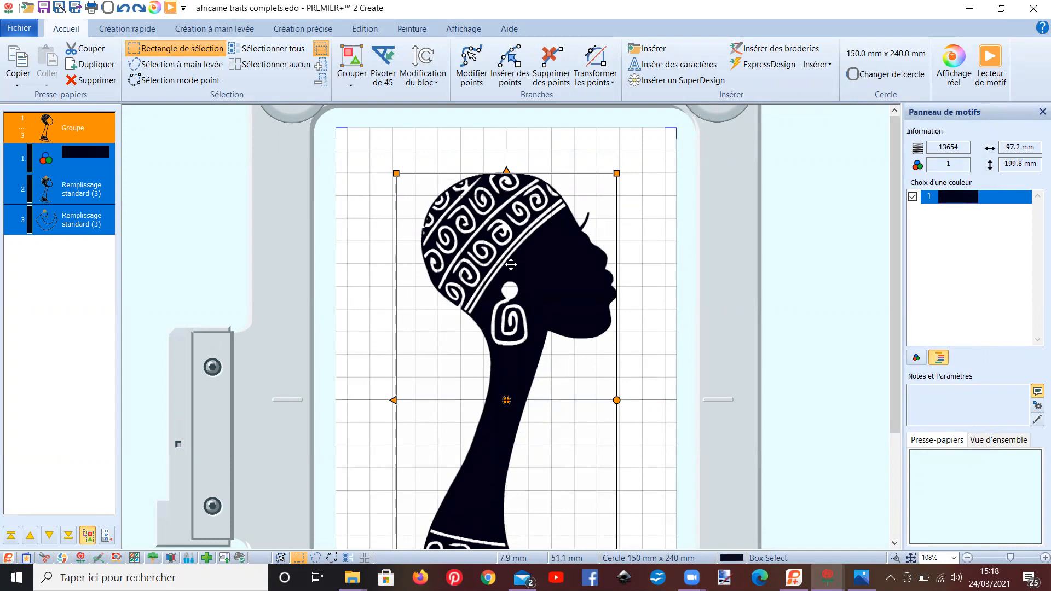
{"action": "left_click", "coordinate": [423, 32]}
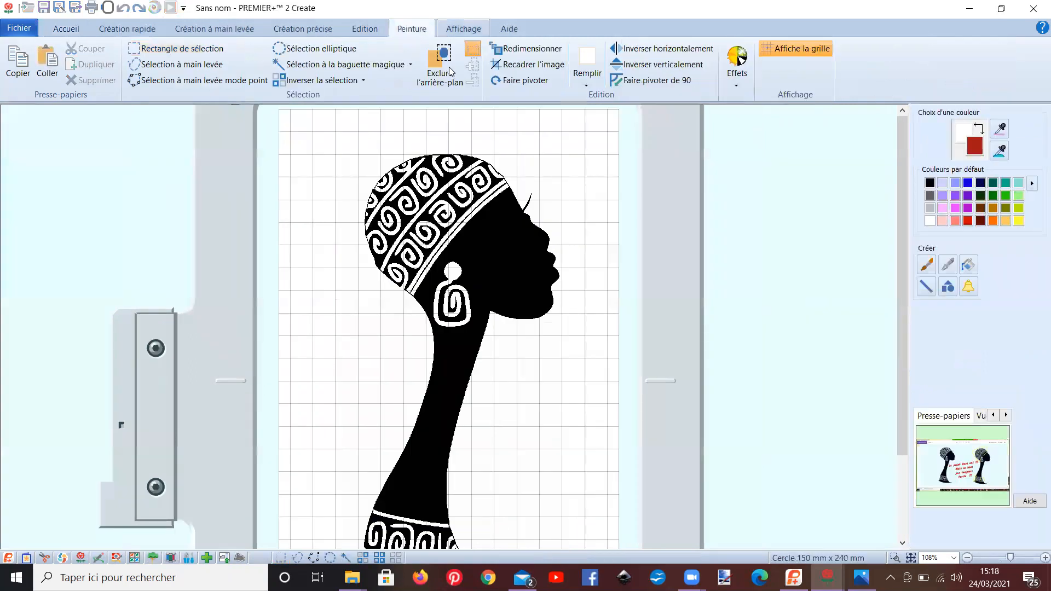
{"action": "scroll", "coordinate": [762, 267], "scroll_direction": "up", "scroll_amount": 5}
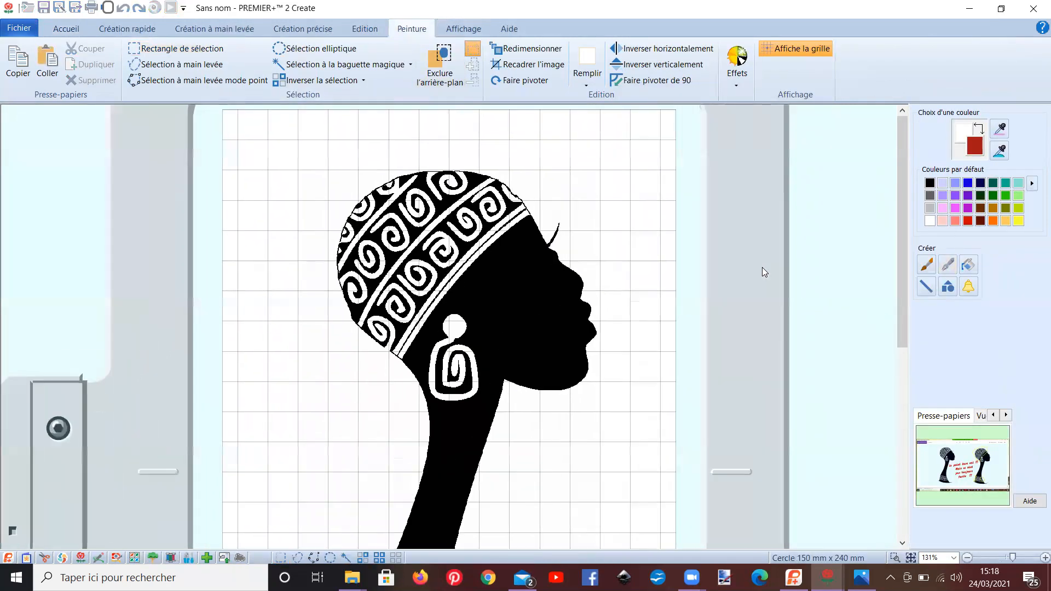
- Draw short pale pink lines across the black outline where the headscarf's lower white band meets the forehead and the nape
{"action": "left_click", "coordinate": [925, 287]}
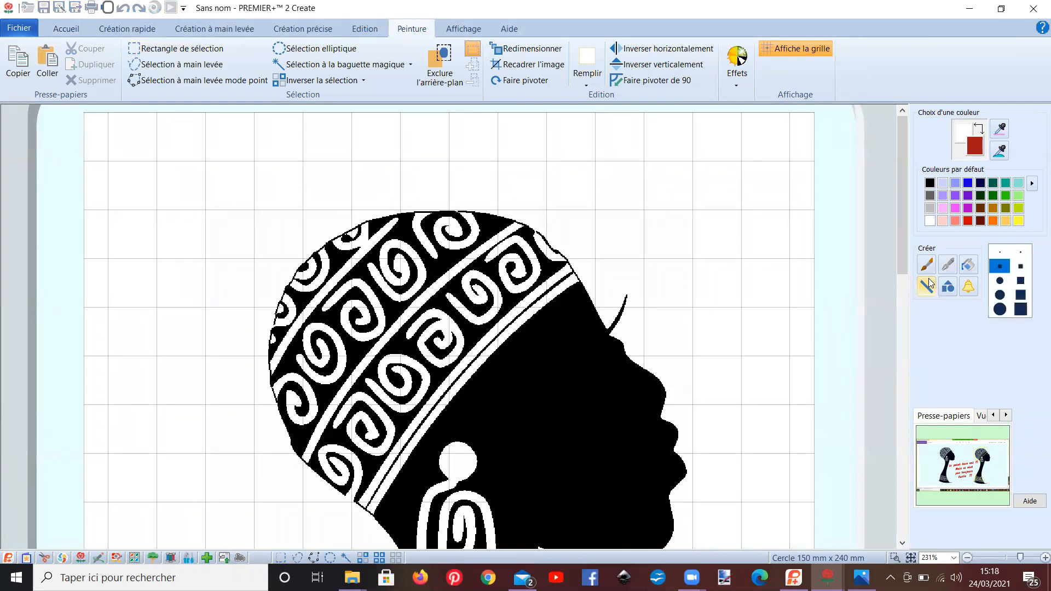
{"action": "left_click", "coordinate": [943, 221]}
{"action": "scroll", "coordinate": [597, 288], "scroll_direction": "up", "scroll_amount": 2}
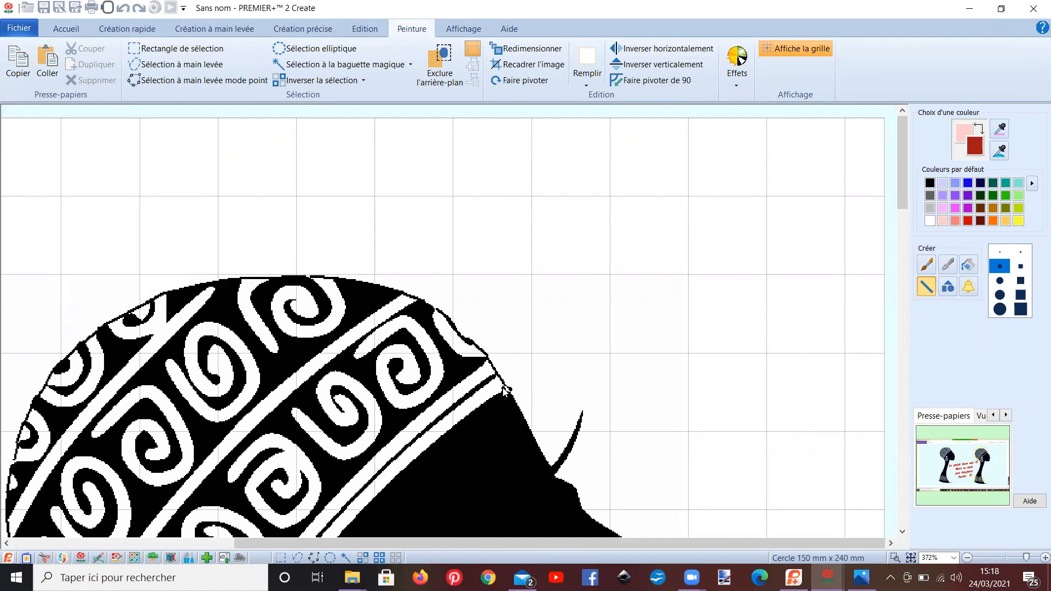
{"action": "left_click_drag", "start_coordinate": [501, 389], "coordinate": [510, 389]}
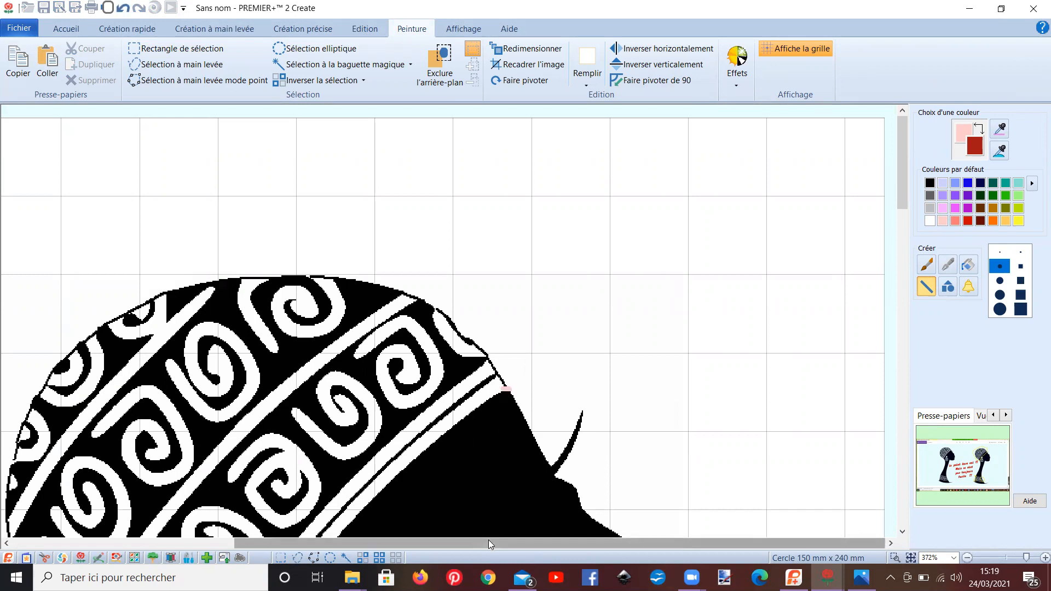
{"action": "left_click_drag", "start_coordinate": [517, 540], "coordinate": [431, 534]}
{"action": "scroll", "coordinate": [380, 336], "scroll_direction": "down", "scroll_amount": 5}
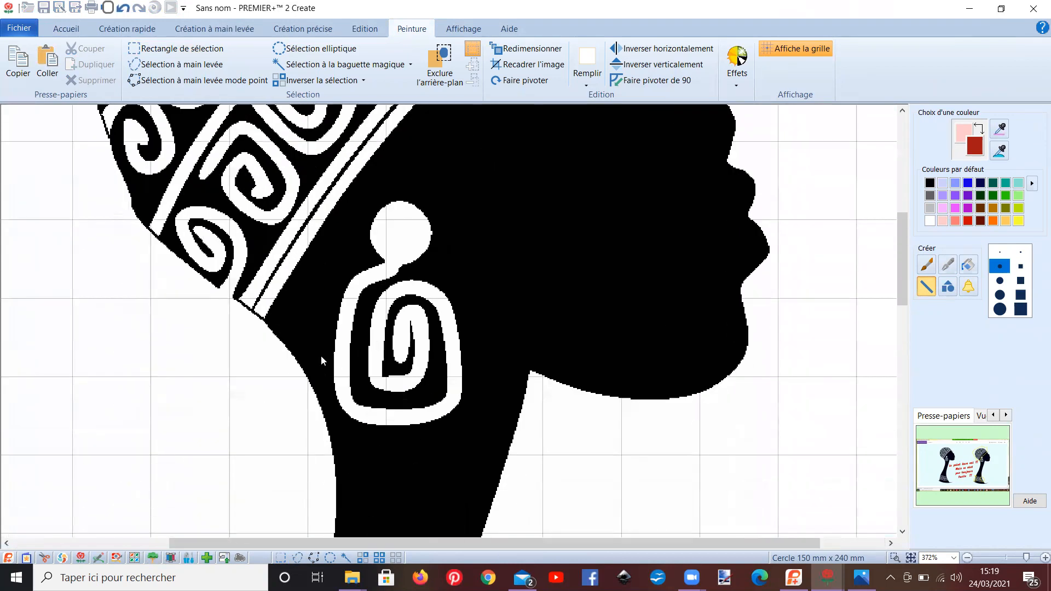
{"action": "left_click", "coordinate": [264, 318]}
- Draw short pale pink lines across the outline at both ends of the two white stripes on the collar
{"action": "scroll", "coordinate": [399, 333], "scroll_direction": "down", "scroll_amount": 5}
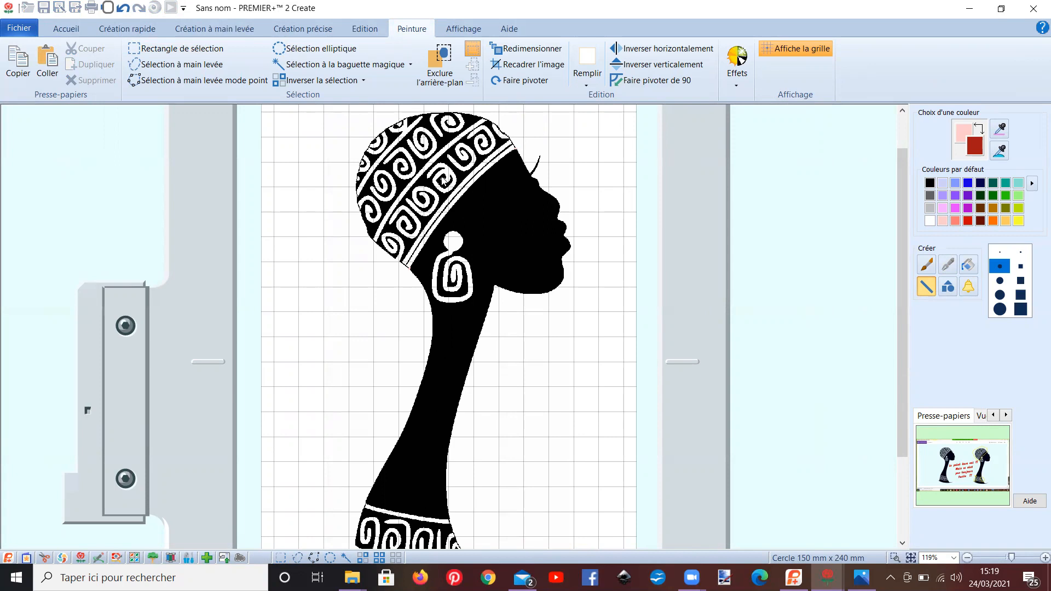
{"action": "scroll", "coordinate": [445, 282], "scroll_direction": "down", "scroll_amount": 4}
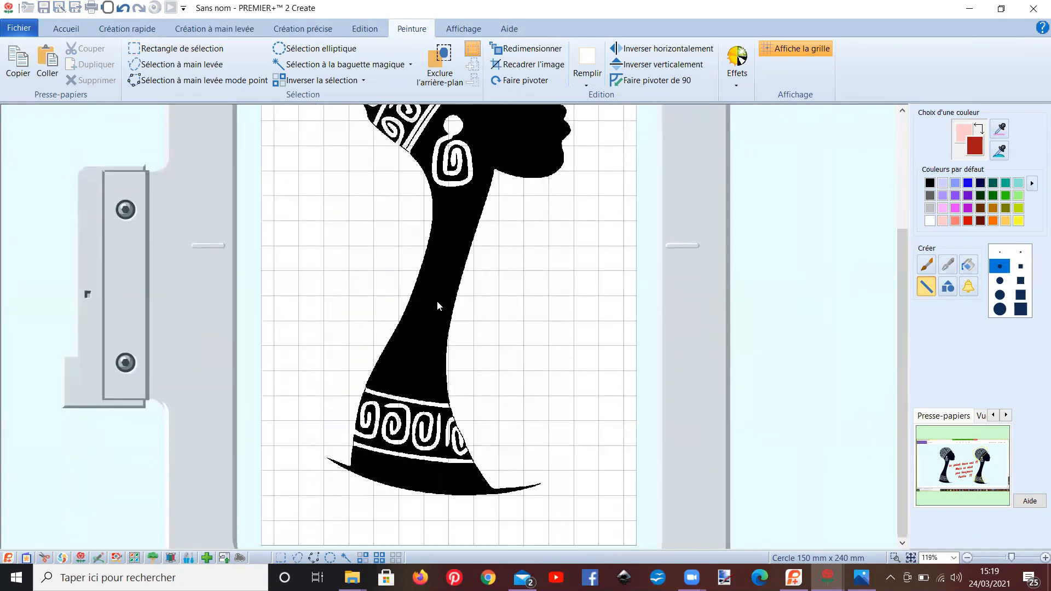
{"action": "scroll", "coordinate": [437, 301], "scroll_direction": "down", "scroll_amount": 2}
{"action": "scroll", "coordinate": [458, 330], "scroll_direction": "up", "scroll_amount": 5}
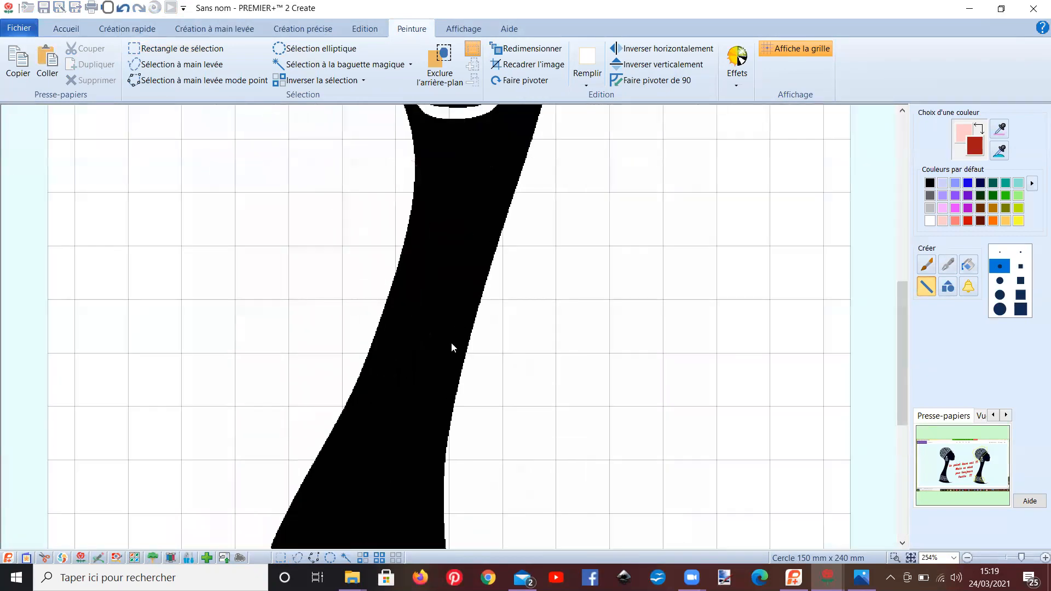
{"action": "scroll", "coordinate": [451, 343], "scroll_direction": "down", "scroll_amount": 5}
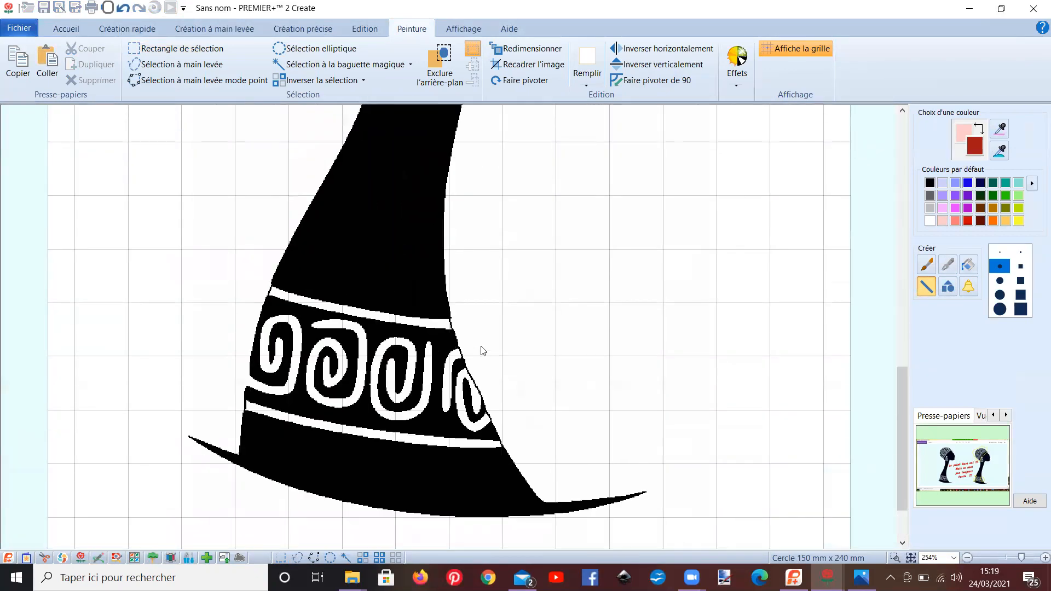
{"action": "left_click", "coordinate": [451, 321]}
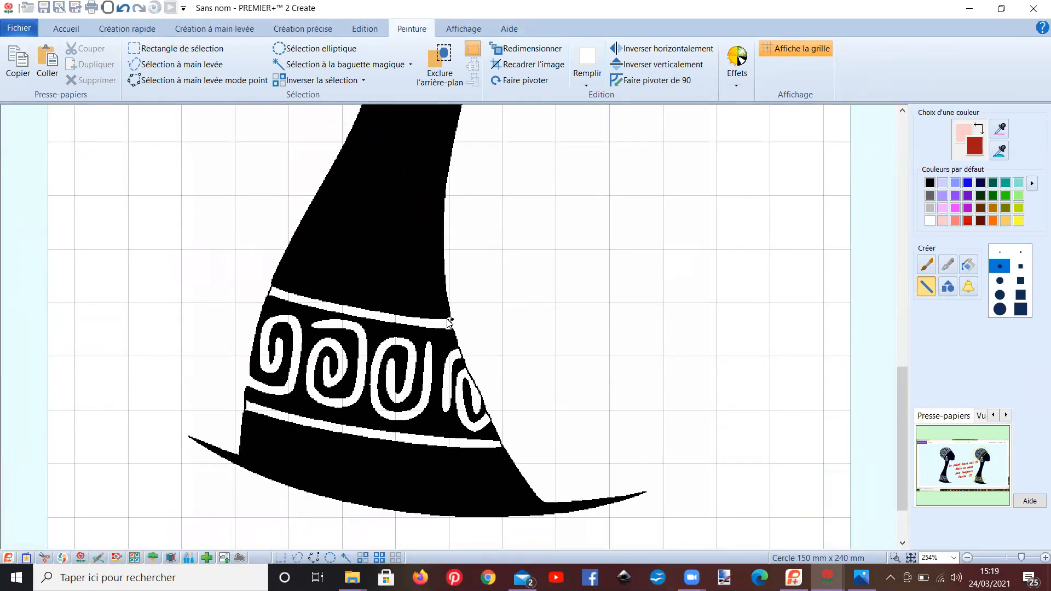
{"action": "left_click", "coordinate": [498, 442]}
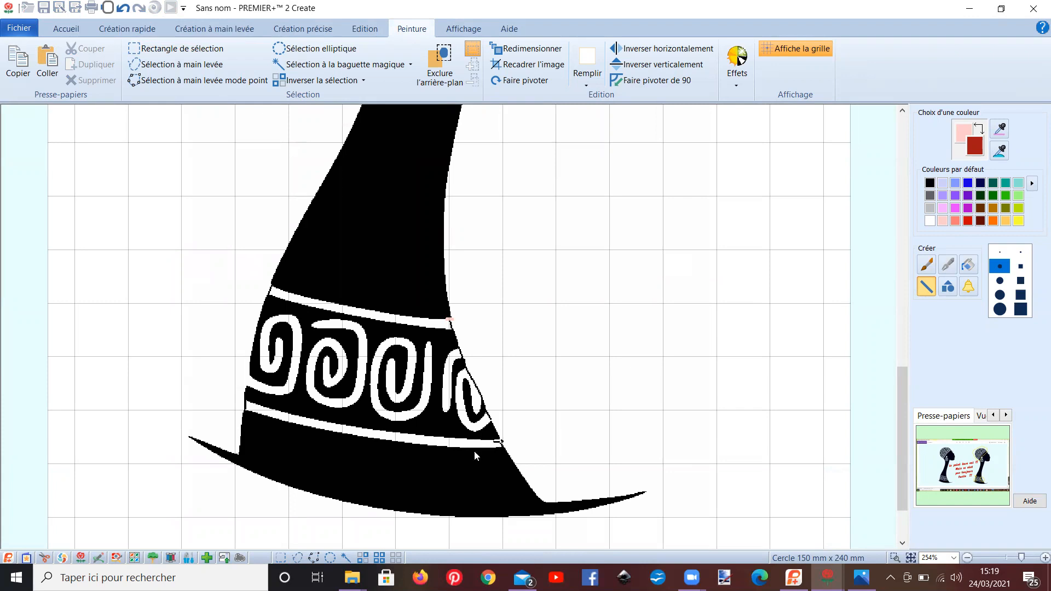
{"action": "left_click", "coordinate": [247, 402]}
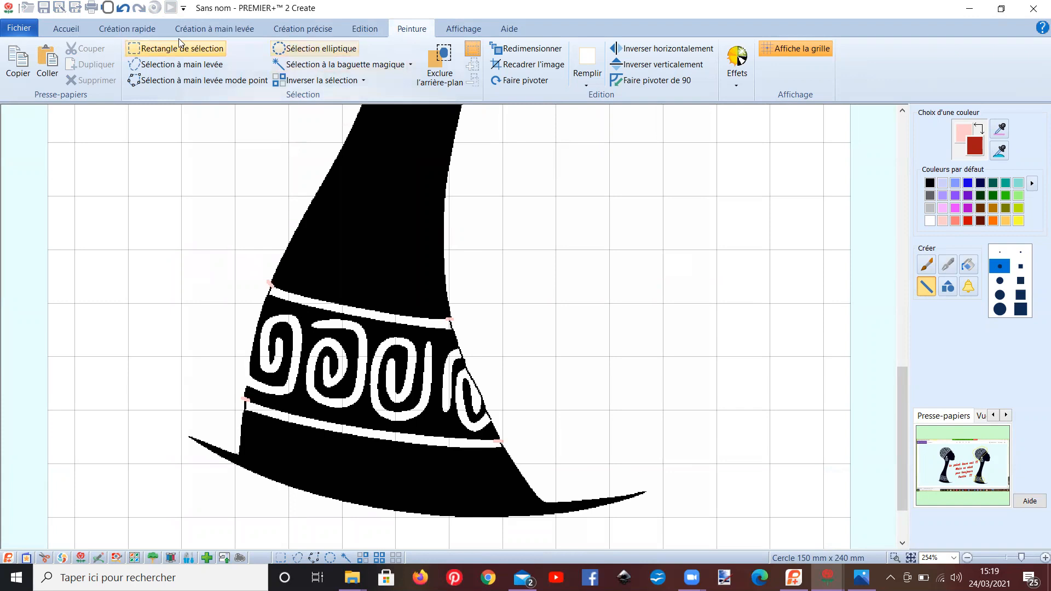
- Return from painting to the embroidery design, select everything and delete the existing group of fills
{"action": "left_click", "coordinate": [123, 30]}
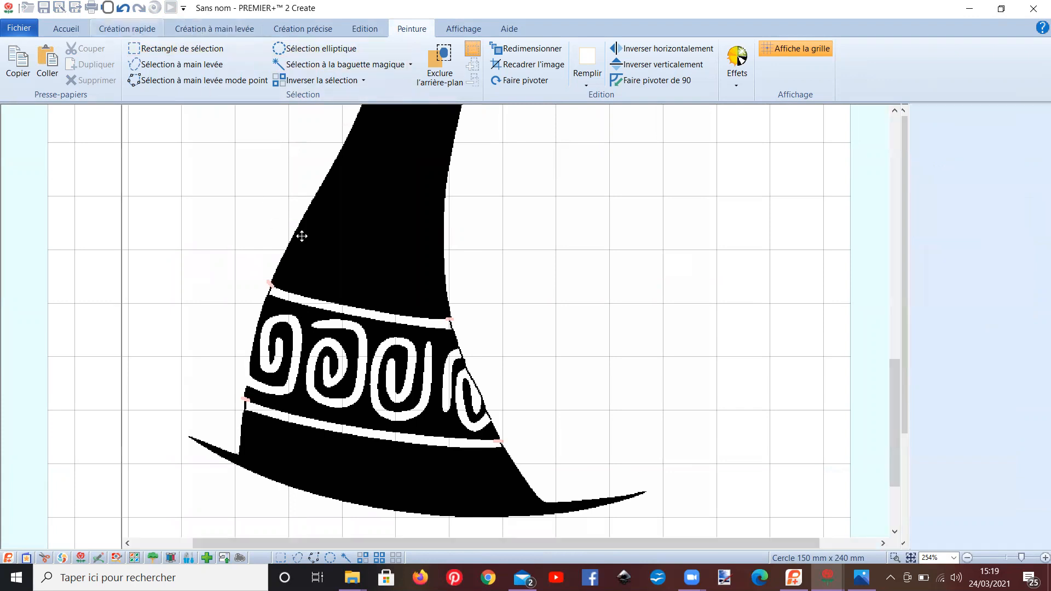
{"action": "scroll", "coordinate": [308, 238], "scroll_direction": "down", "scroll_amount": 5}
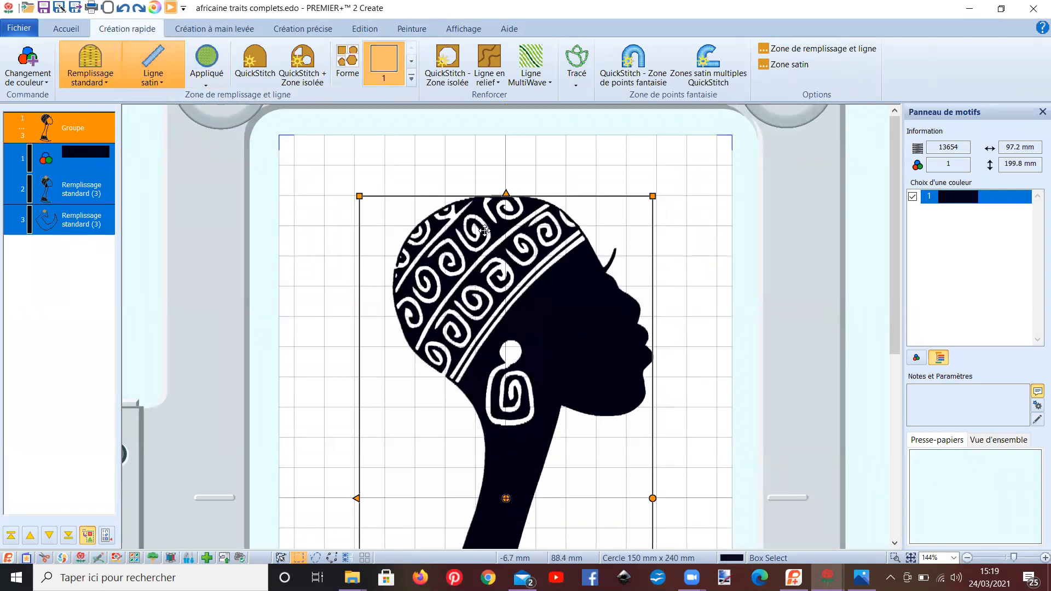
{"action": "left_click", "coordinate": [66, 31]}
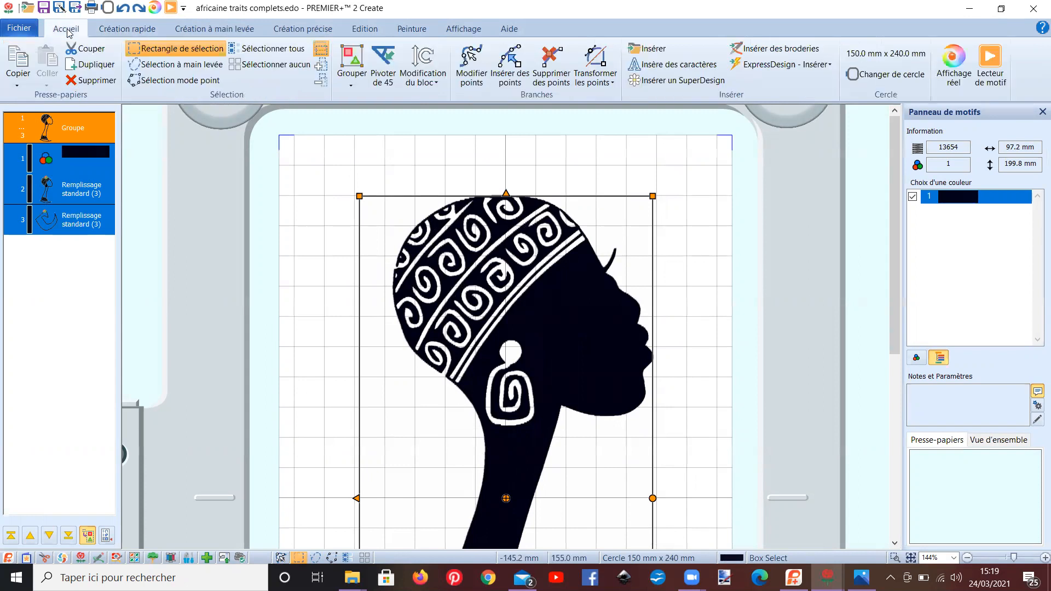
{"action": "left_click", "coordinate": [258, 49]}
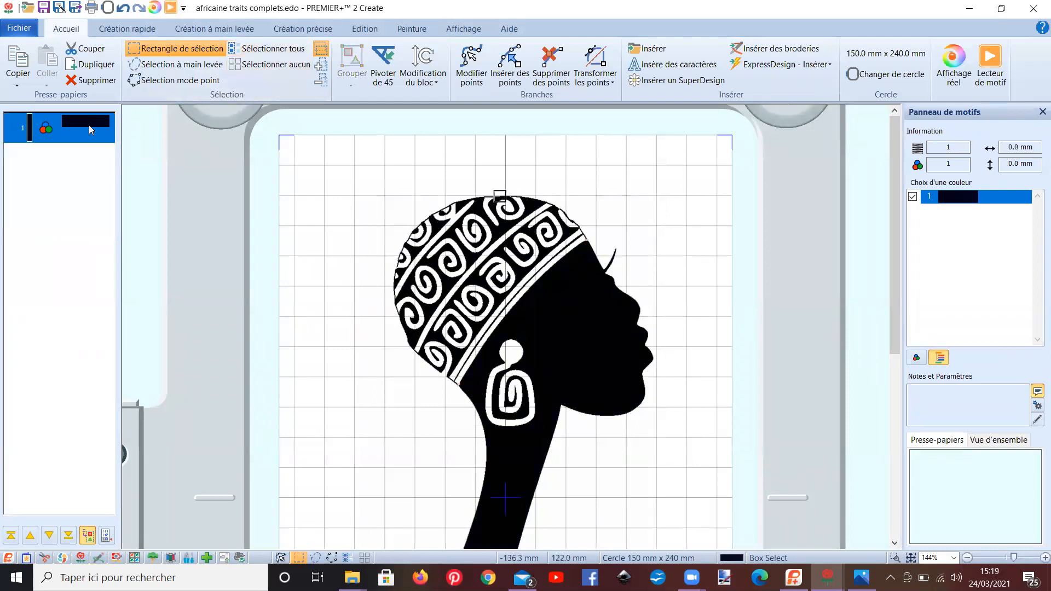
- Change the remaining colour change's thread colour to orange from the default colours
{"action": "right_click", "coordinate": [87, 121]}
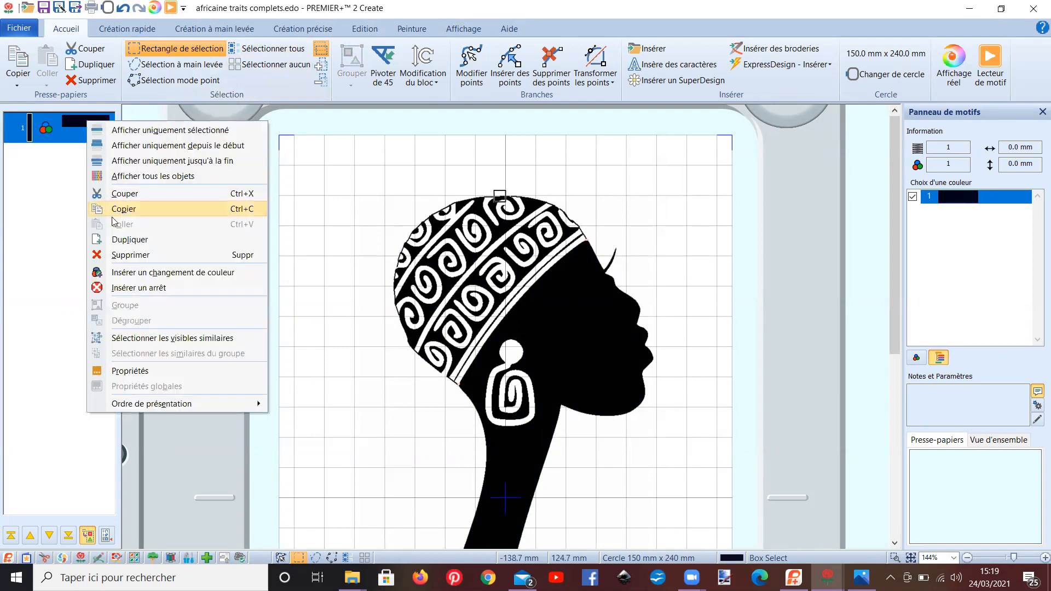
{"action": "left_click", "coordinate": [125, 276]}
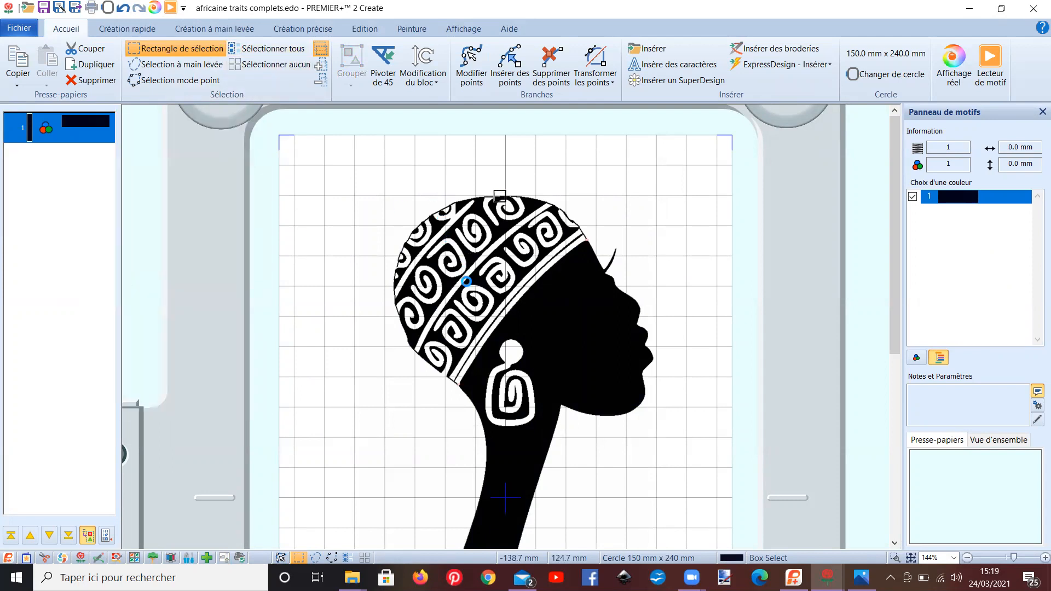
{"action": "left_click", "coordinate": [507, 366]}
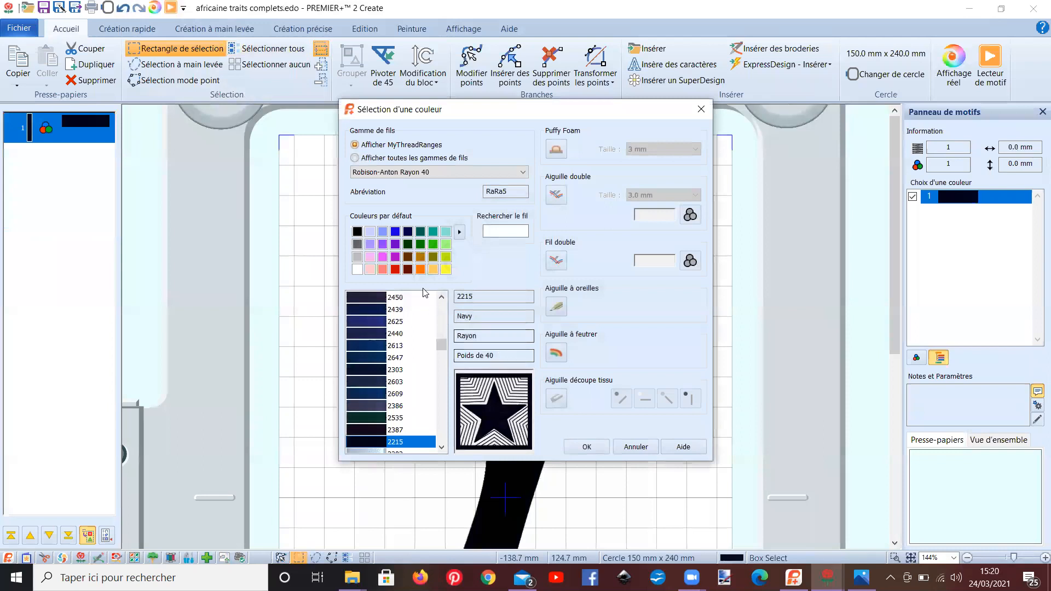
{"action": "left_click", "coordinate": [421, 271]}
{"action": "left_click", "coordinate": [588, 447]}
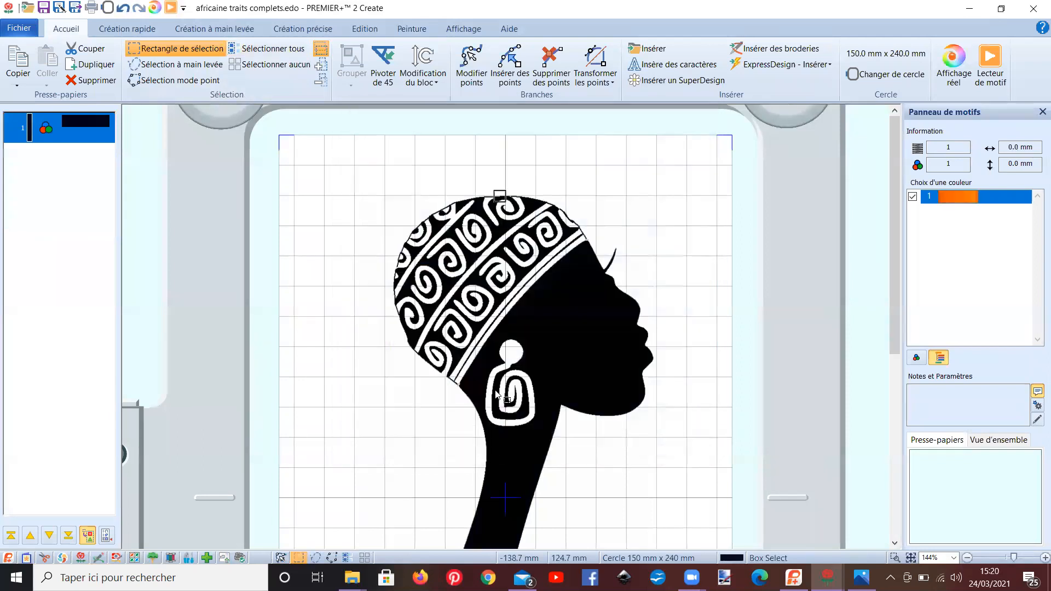
{"action": "scroll", "coordinate": [339, 186], "scroll_direction": "down", "scroll_amount": 2}
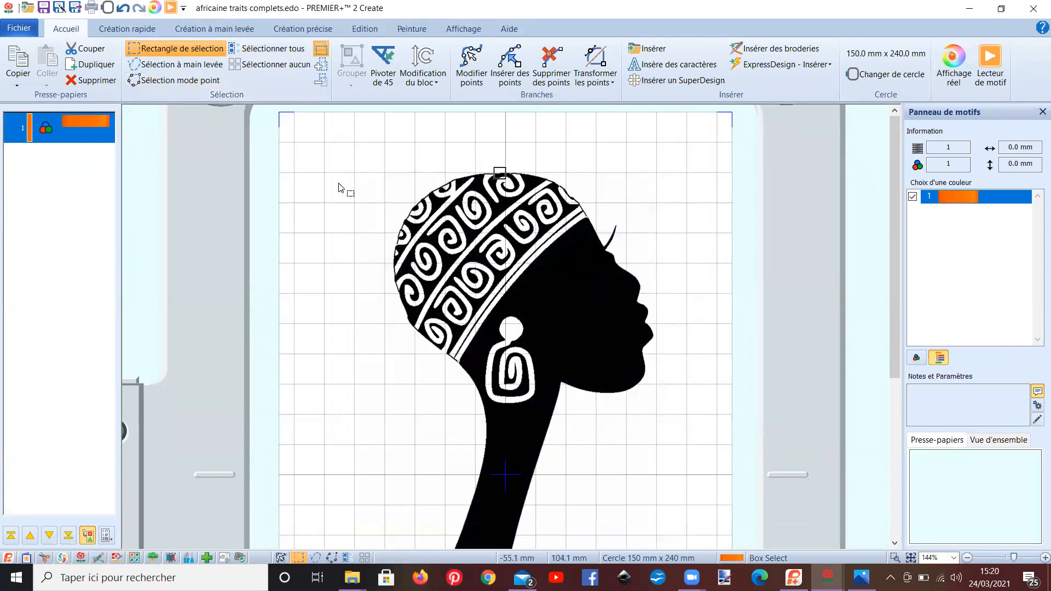
- Fill the face and neck with QuickStitch + Zone isolée, using a colour tolerance of 10 and the Bas point count
{"action": "left_click", "coordinate": [122, 30]}
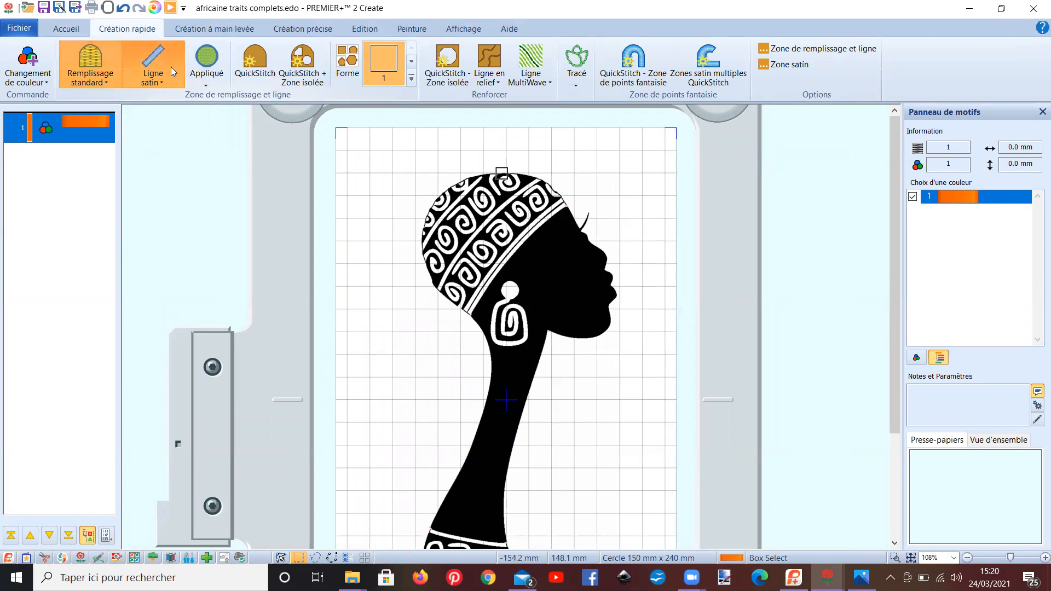
{"action": "left_click", "coordinate": [301, 62]}
{"action": "left_click", "coordinate": [547, 262]}
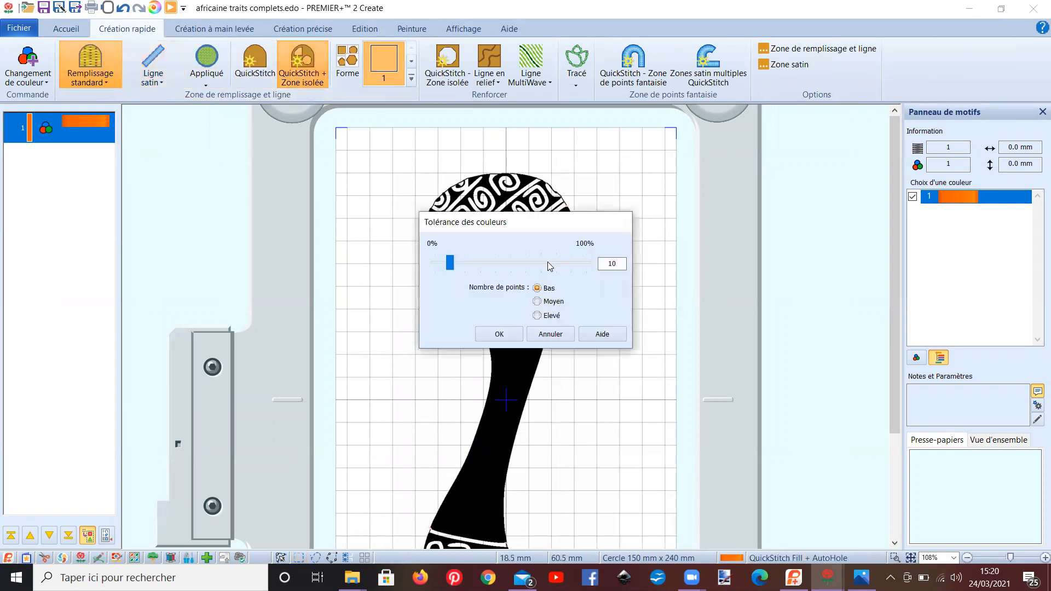
{"action": "left_click", "coordinate": [499, 334]}
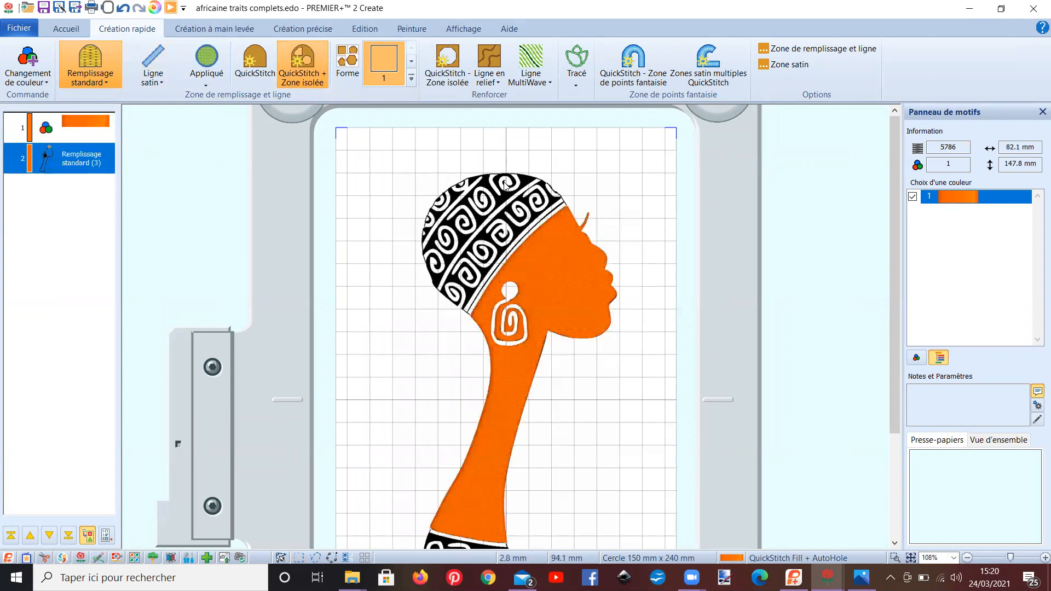
- Fill the headscarf and the isolated black spiral inside it, accepting the colour tolerance of 10 for both
{"action": "left_click", "coordinate": [485, 184]}
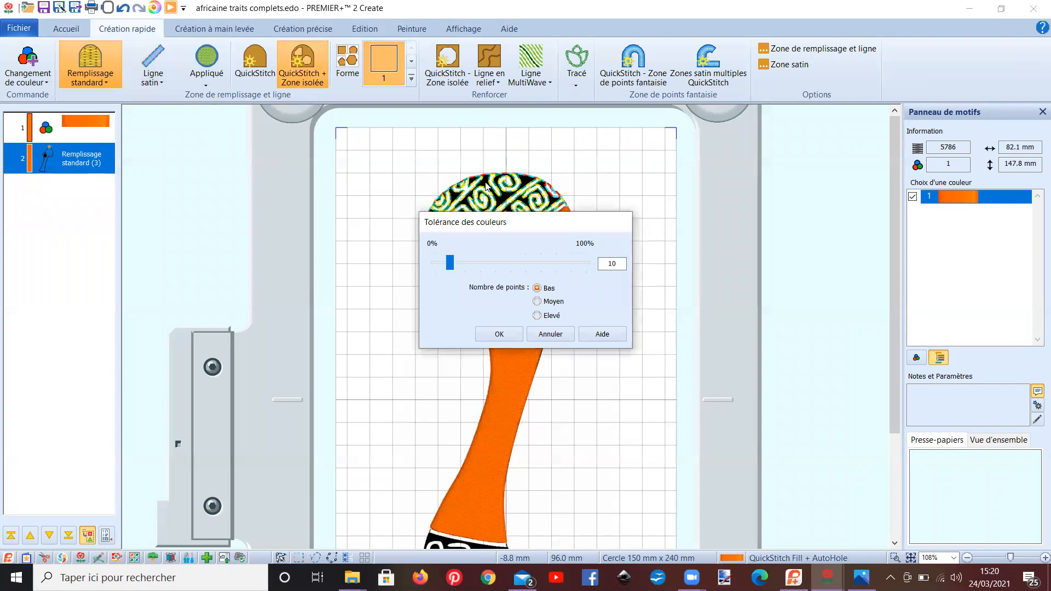
{"action": "key", "text": "Return"}
{"action": "scroll", "coordinate": [491, 152], "scroll_direction": "down", "scroll_amount": 3}
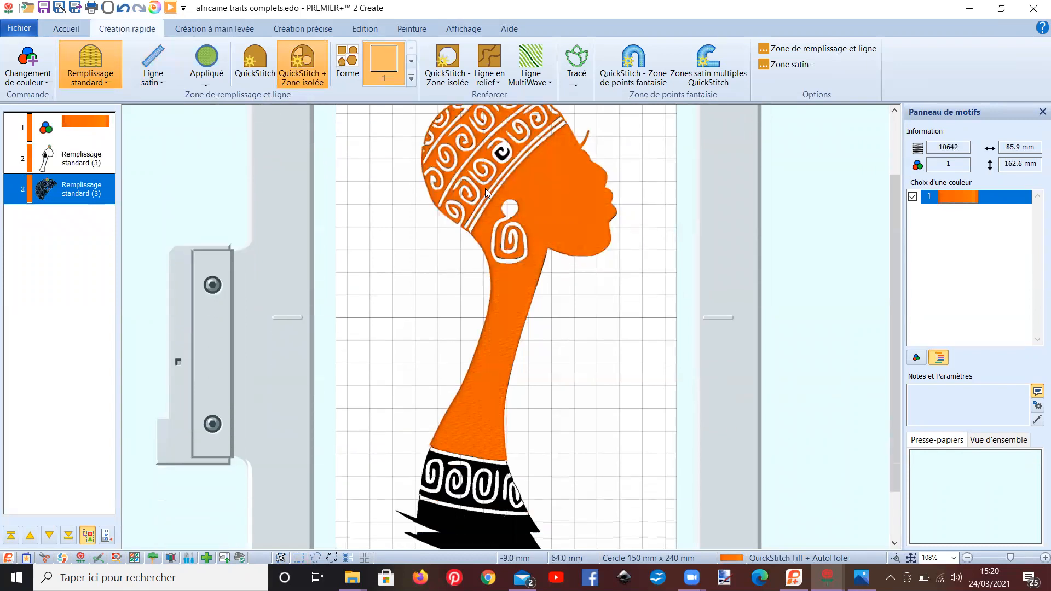
{"action": "left_click", "coordinate": [502, 158]}
{"action": "key", "text": "Return"}
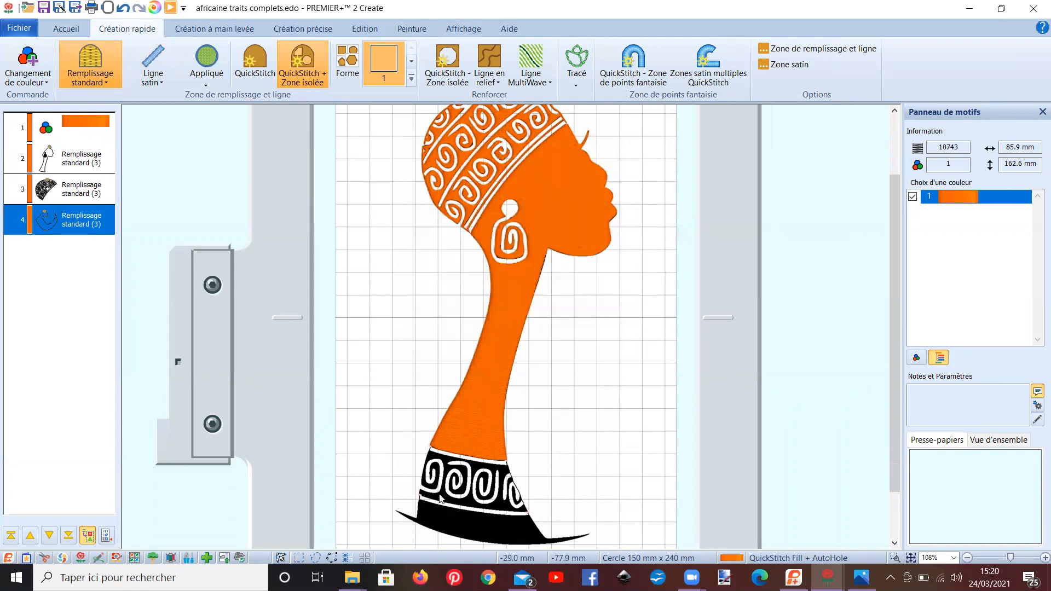
- Fill the collar's patterned band and the solid base below it with the same colour tolerance settings
{"action": "left_click", "coordinate": [440, 499]}
{"action": "key", "text": "Return"}
{"action": "left_click", "coordinate": [472, 533]}
{"action": "key", "text": "Return"}
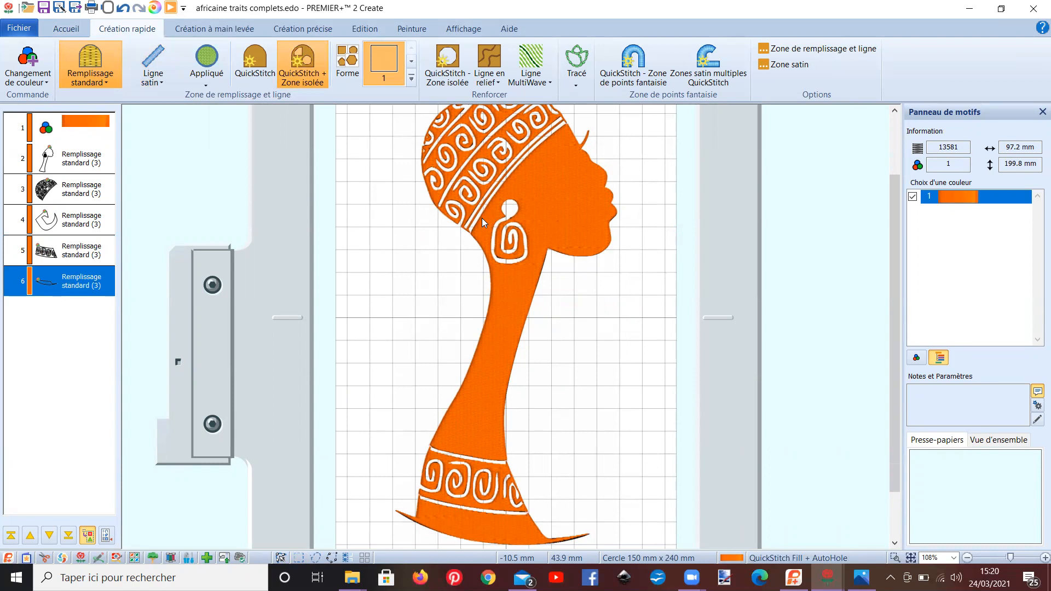
{"action": "scroll", "coordinate": [482, 221], "scroll_direction": "up", "scroll_amount": 2}
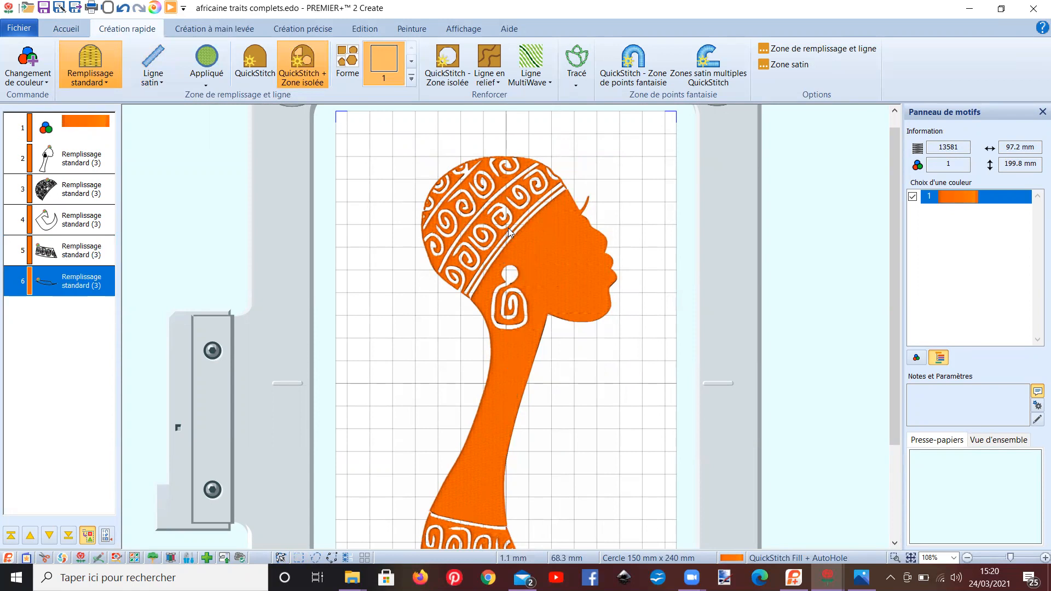
{"action": "scroll", "coordinate": [523, 267], "scroll_direction": "down", "scroll_amount": 3}
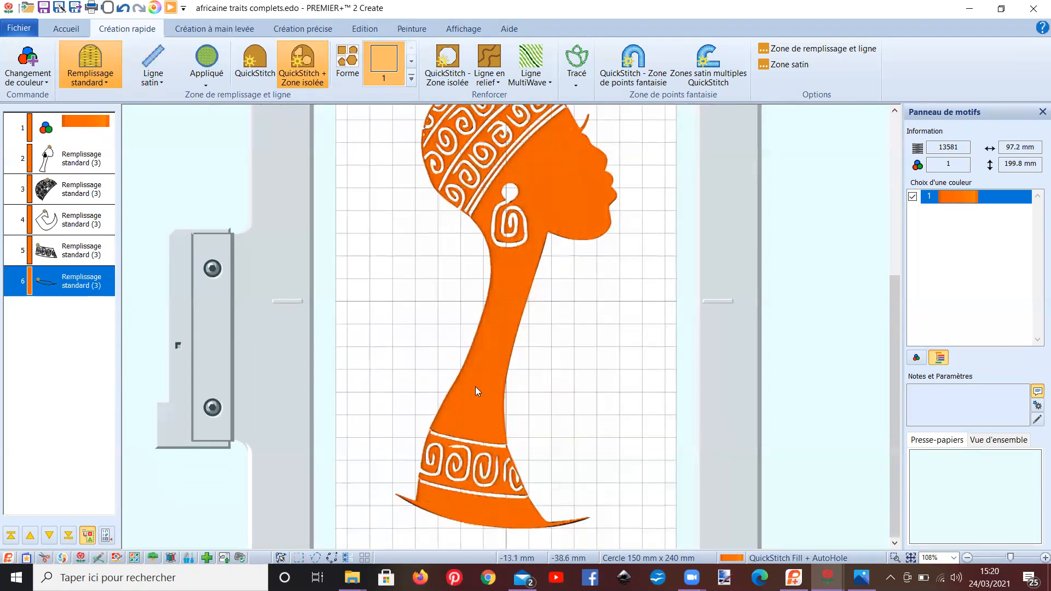
{"action": "scroll", "coordinate": [449, 275], "scroll_direction": "up", "scroll_amount": 2}
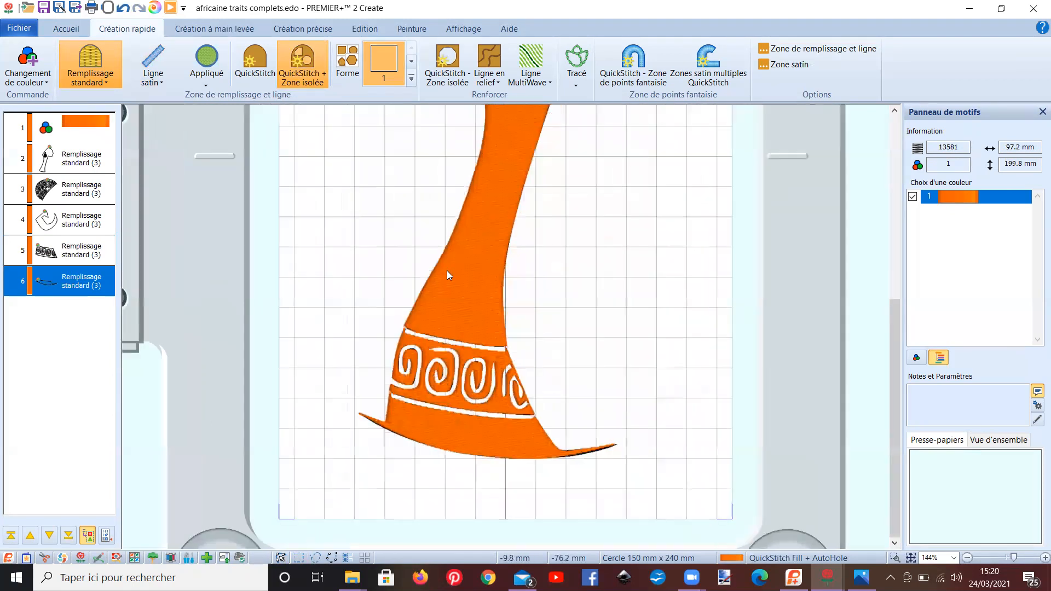
- Switch the display to object mode and look at the fill outlines around the collar, cancelling any new fill
{"action": "left_click", "coordinate": [463, 29]}
{"action": "left_click", "coordinate": [249, 83]}
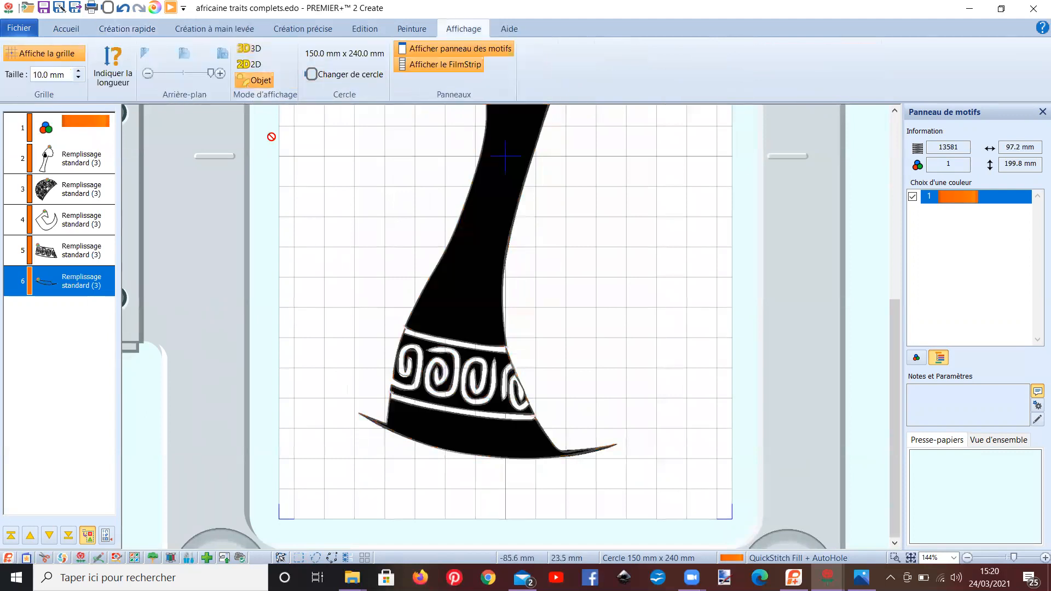
{"action": "scroll", "coordinate": [464, 349], "scroll_direction": "up", "scroll_amount": 2}
{"action": "double_click", "coordinate": [464, 349]}
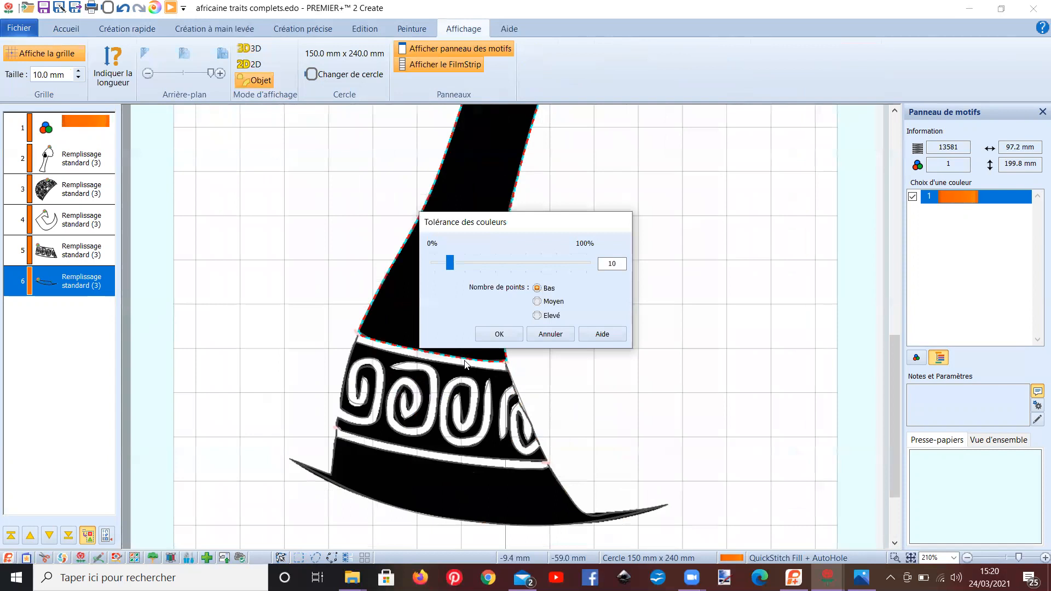
{"action": "left_click", "coordinate": [551, 333]}
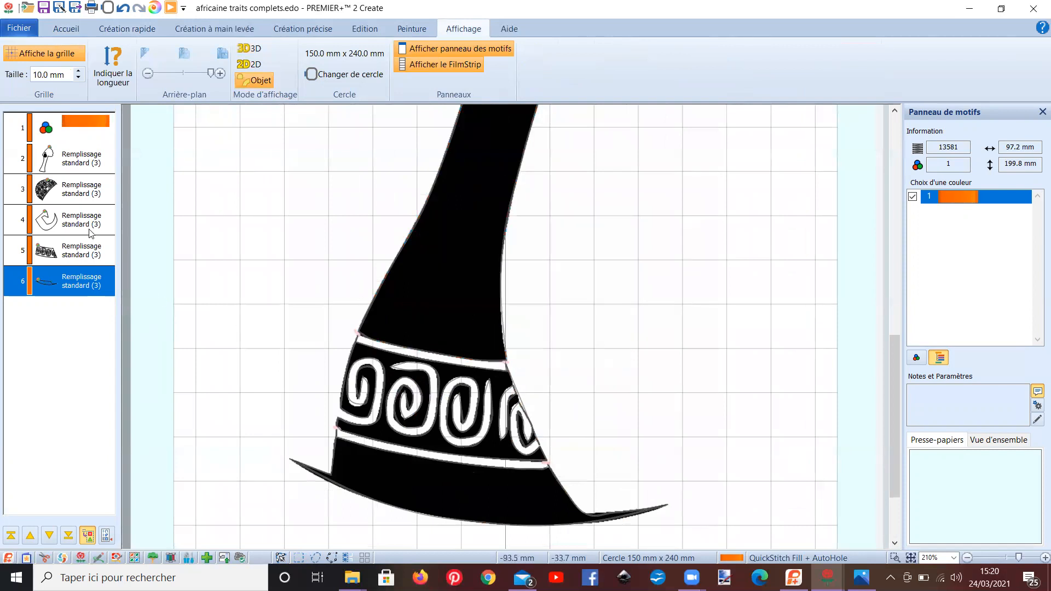
- Select the face and neck fill, examine its outline points along the neck and earring, and restore the 3D display
{"action": "left_click", "coordinate": [76, 170]}
{"action": "left_click", "coordinate": [469, 277]}
{"action": "scroll", "coordinate": [470, 277], "scroll_direction": "up", "scroll_amount": 5}
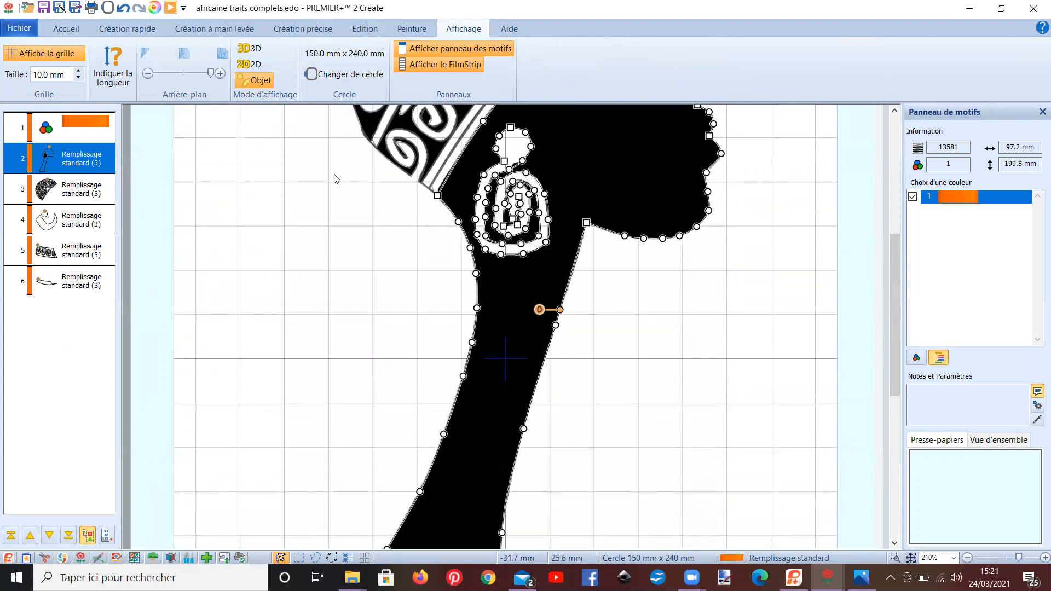
{"action": "left_click", "coordinate": [251, 48]}
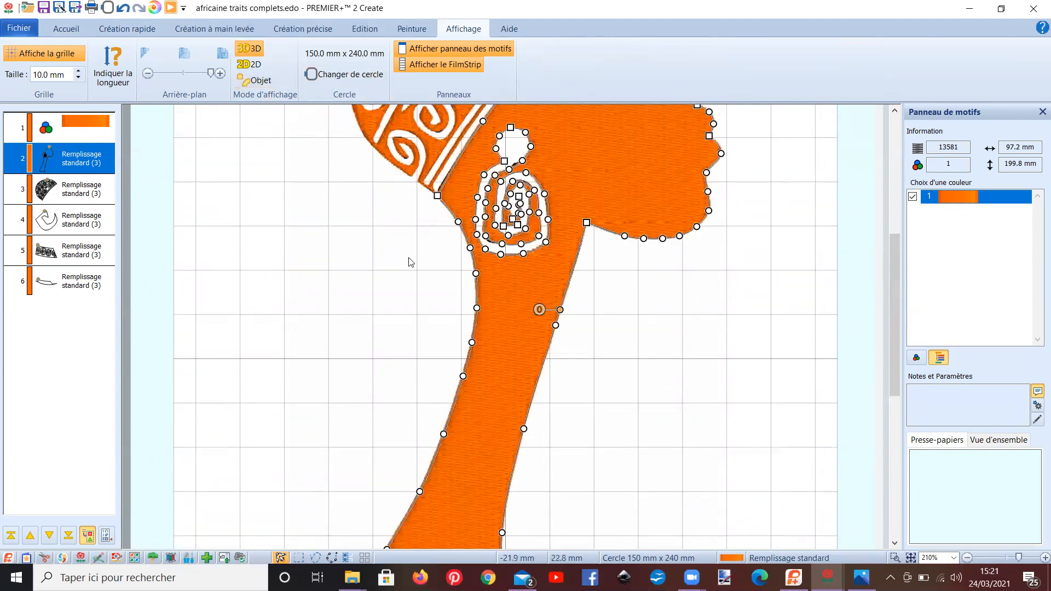
- Give the face and neck fill a Moyen base stitch in its properties
{"action": "scroll", "coordinate": [411, 261], "scroll_direction": "up", "scroll_amount": 3}
{"action": "scroll", "coordinate": [410, 262], "scroll_direction": "down", "scroll_amount": 2}
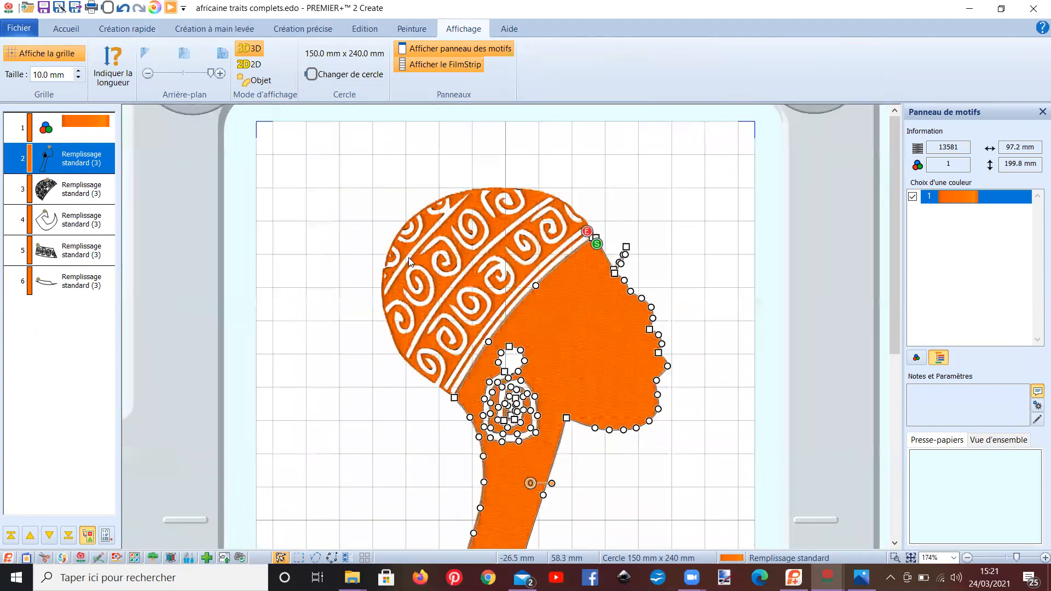
{"action": "scroll", "coordinate": [469, 338], "scroll_direction": "down", "scroll_amount": 2}
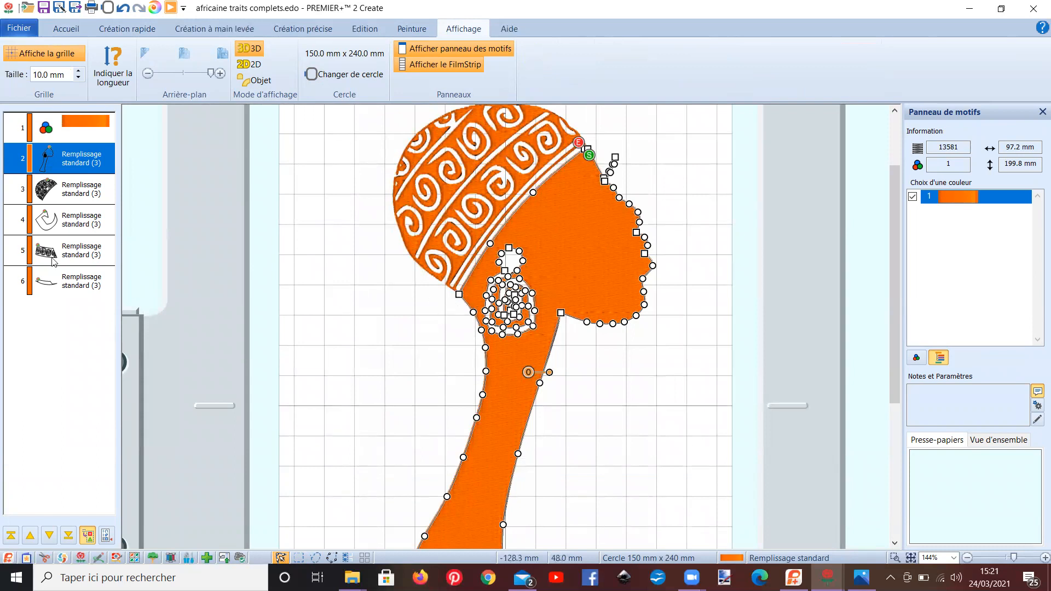
{"action": "left_click", "coordinate": [63, 127]}
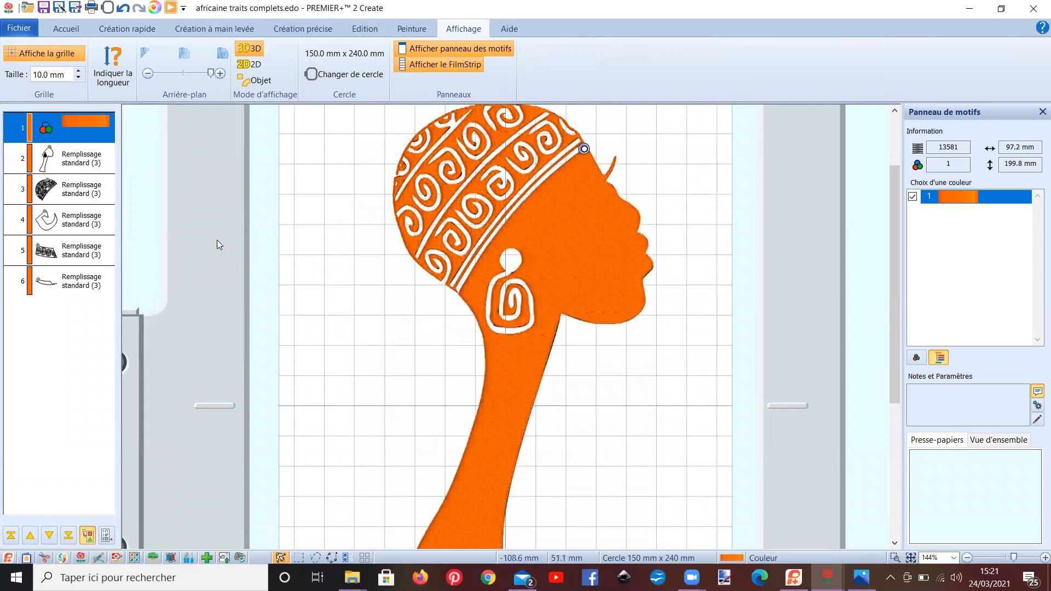
{"action": "left_click", "coordinate": [82, 161]}
{"action": "right_click", "coordinate": [82, 161]}
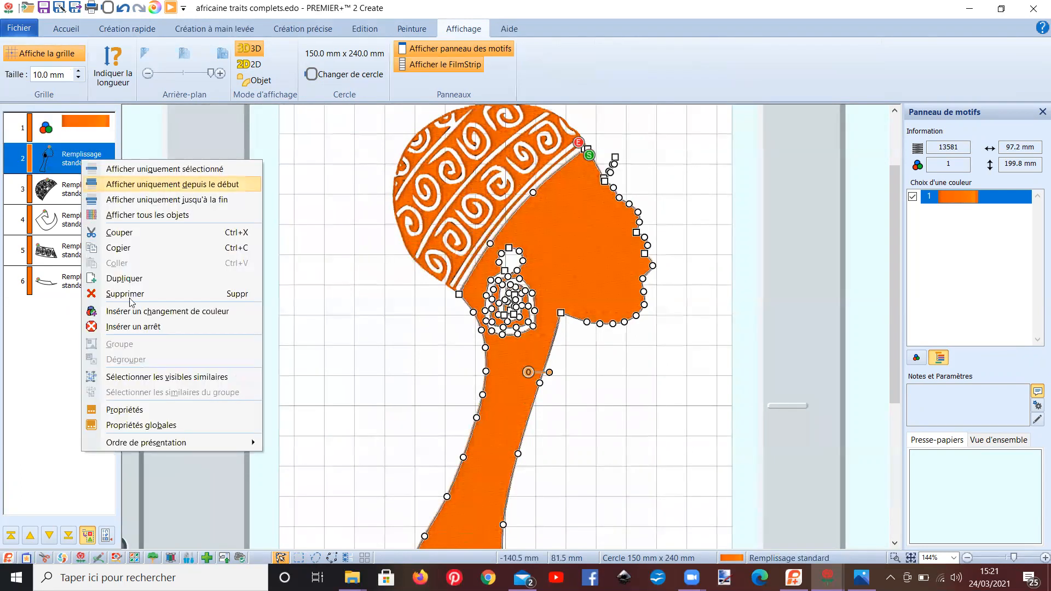
{"action": "left_click", "coordinate": [131, 409]}
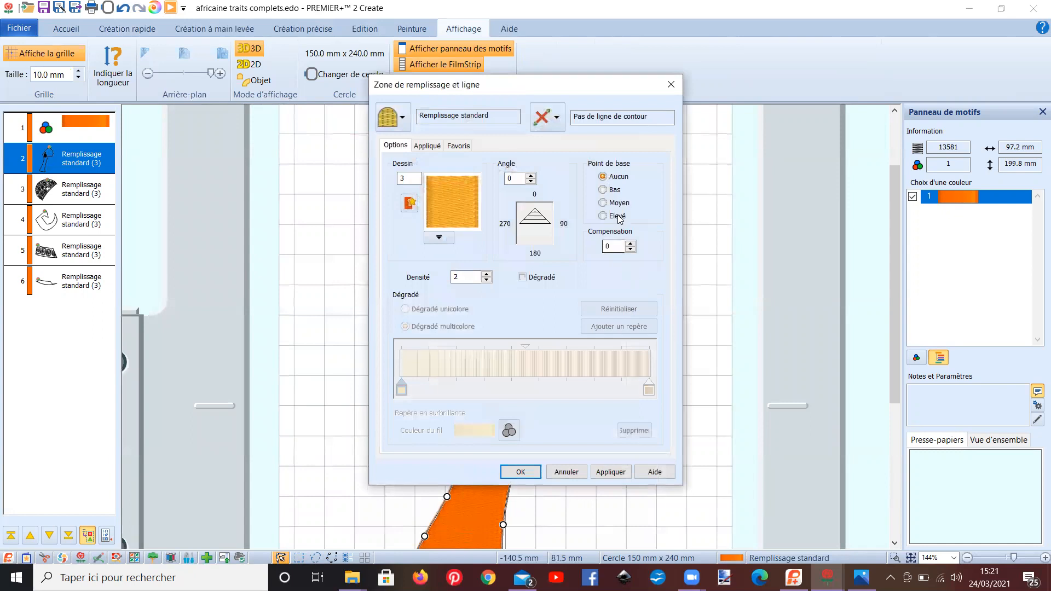
{"action": "left_click", "coordinate": [605, 190]}
{"action": "left_click", "coordinate": [603, 203]}
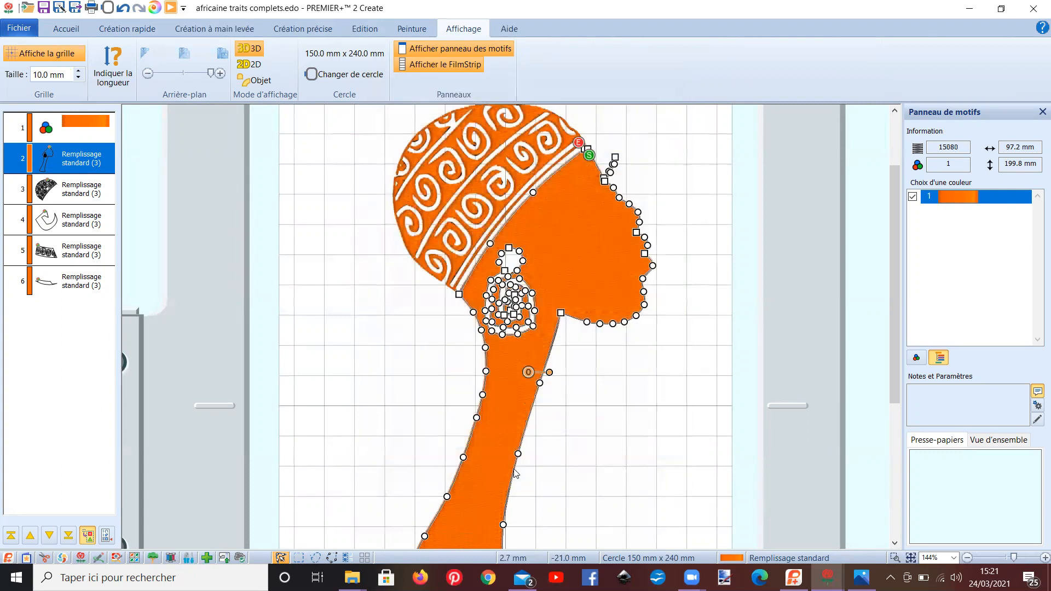
- Set the base stitch of the solid fill at the very base of the collar to Bas
{"action": "scroll", "coordinate": [426, 331], "scroll_direction": "down", "scroll_amount": 4}
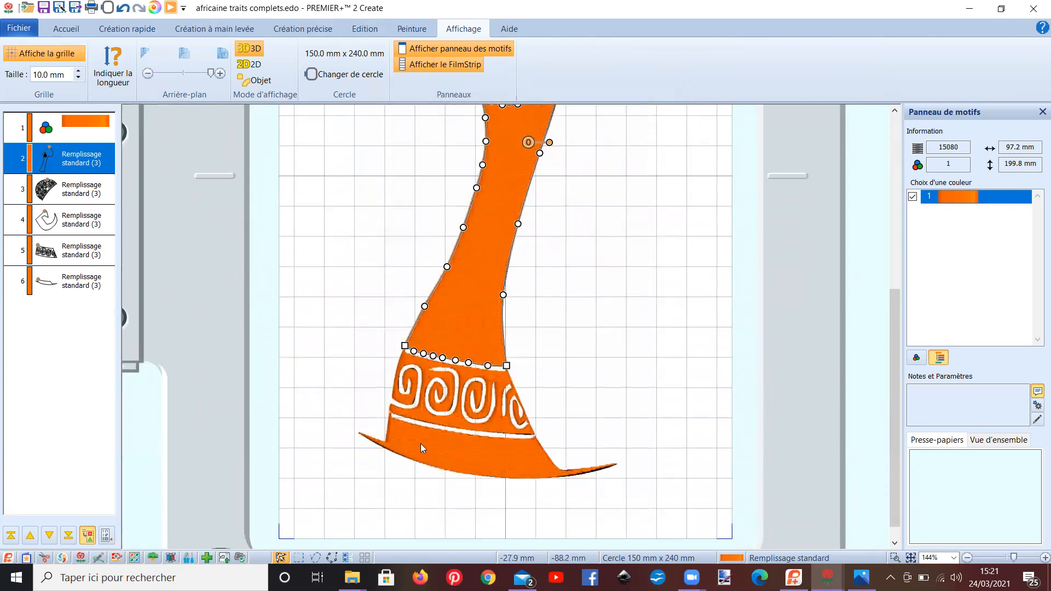
{"action": "left_click", "coordinate": [421, 446]}
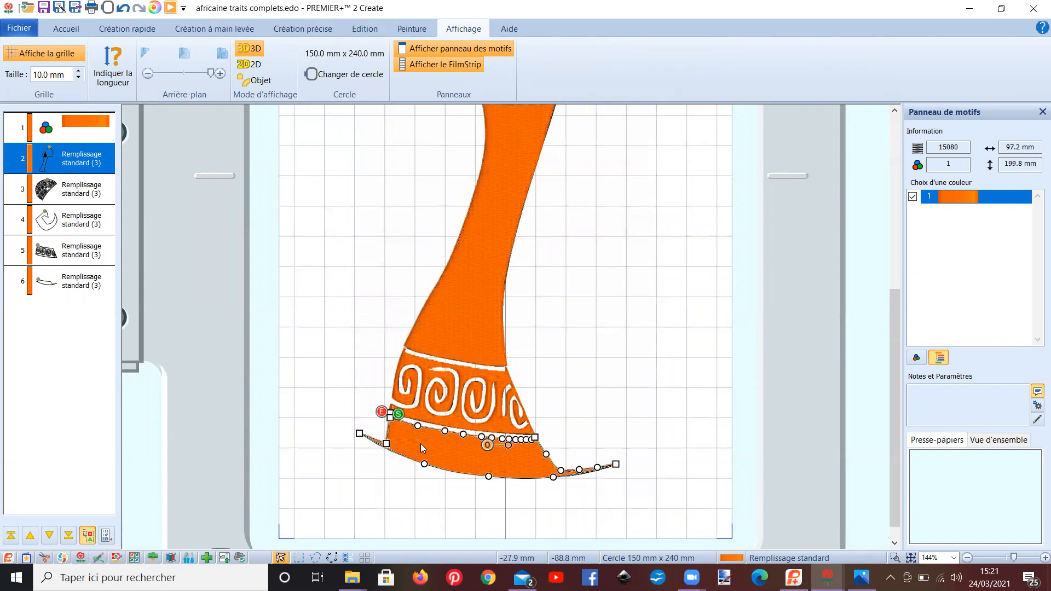
{"action": "right_click", "coordinate": [76, 288]}
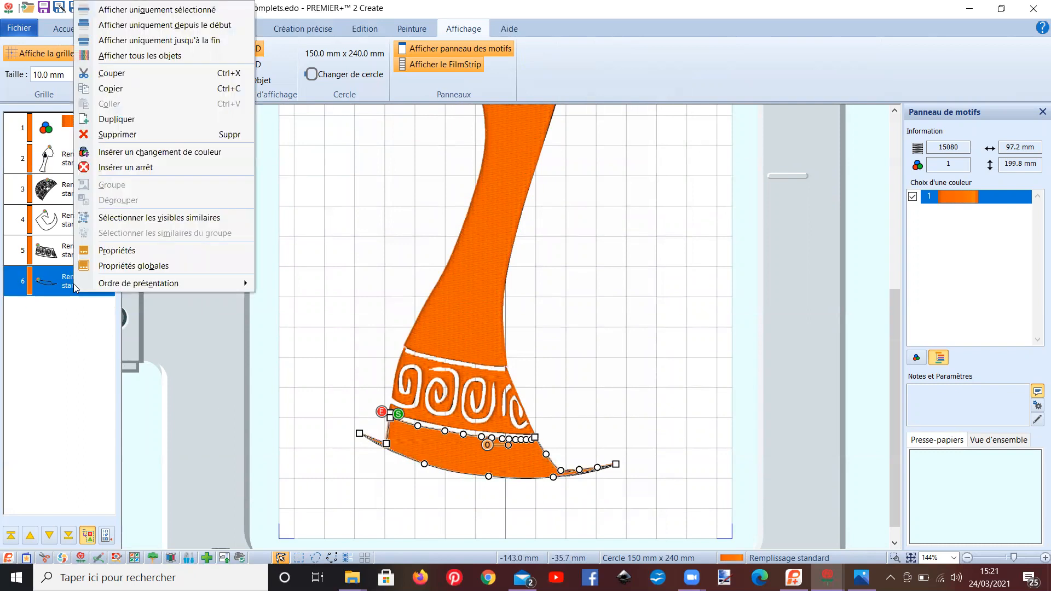
{"action": "left_click", "coordinate": [116, 250]}
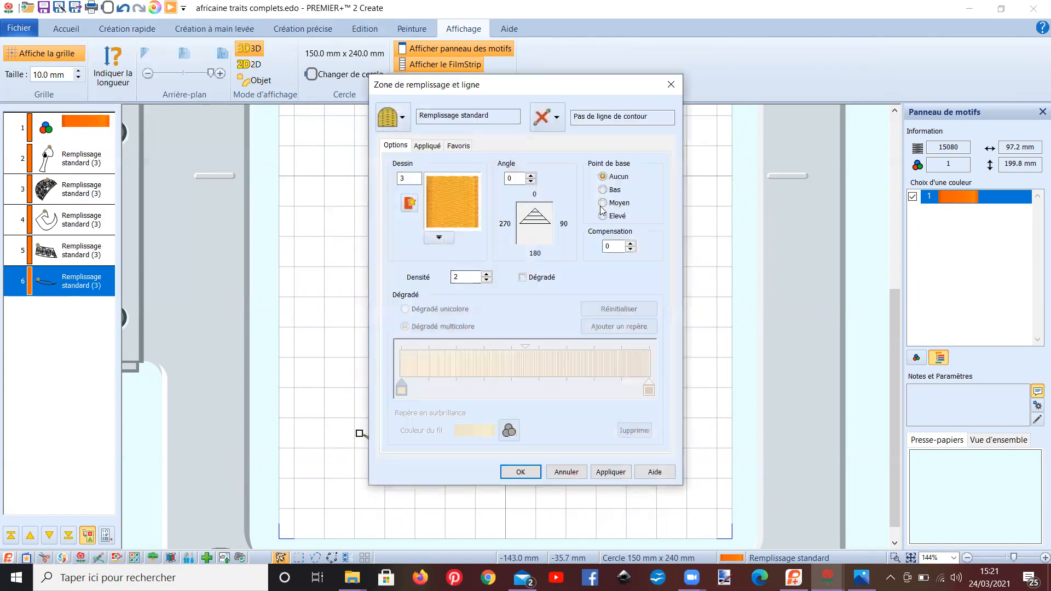
{"action": "left_click", "coordinate": [603, 203]}
{"action": "left_click", "coordinate": [603, 190]}
{"action": "left_click", "coordinate": [521, 472]}
- Change the base stitch of the face and neck fill to Bas
{"action": "left_click", "coordinate": [80, 164]}
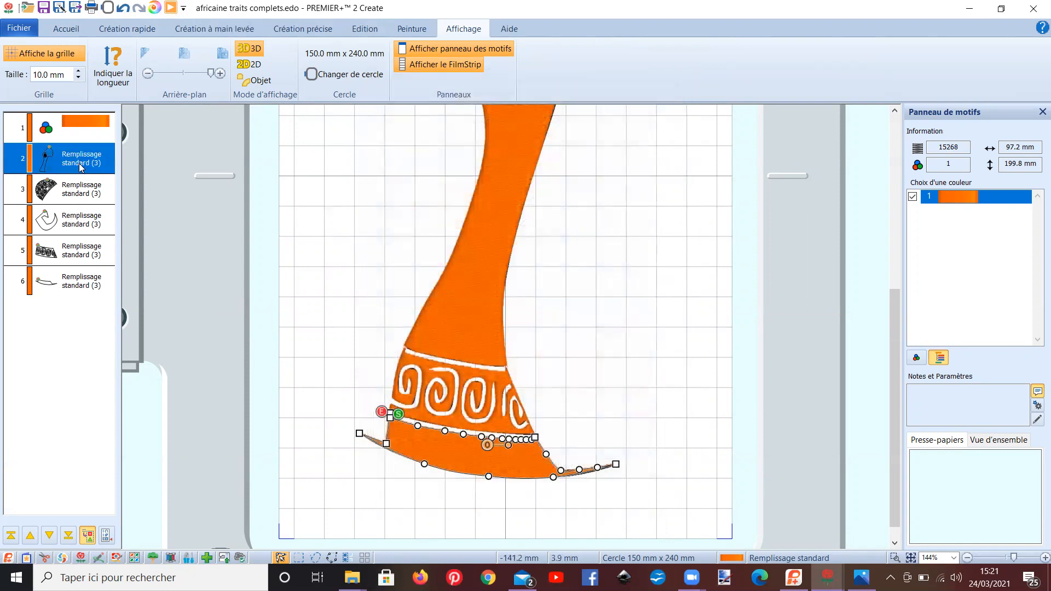
{"action": "right_click", "coordinate": [80, 163]}
{"action": "left_click", "coordinate": [131, 414]}
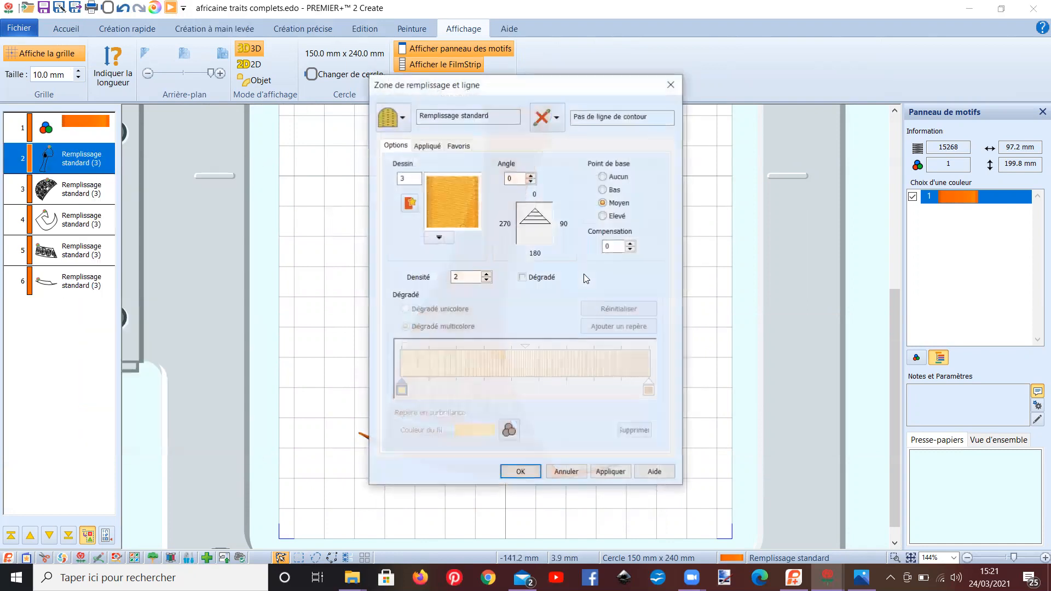
{"action": "left_click", "coordinate": [602, 190]}
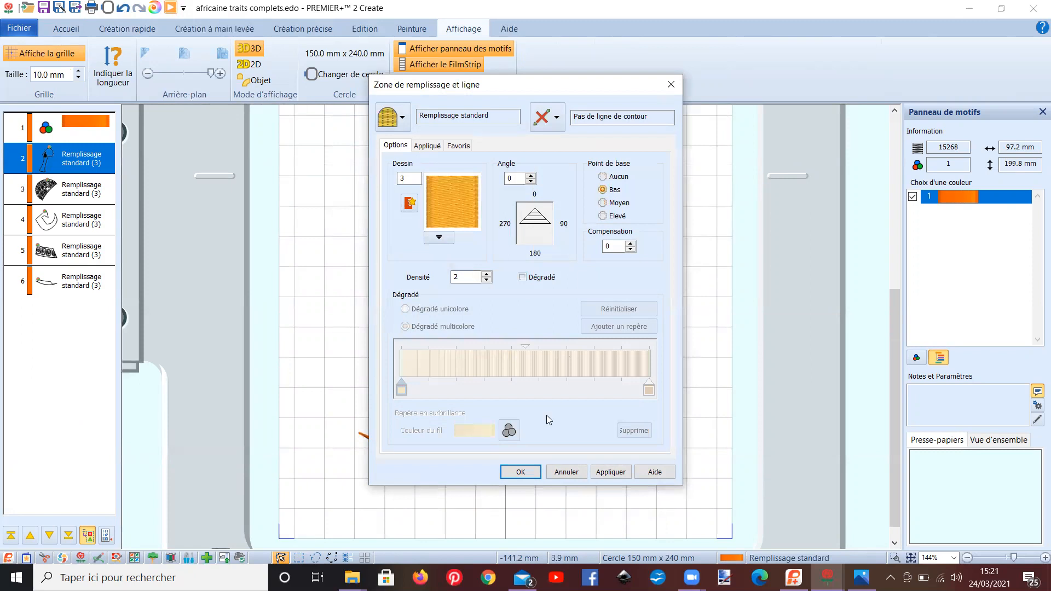
{"action": "left_click", "coordinate": [521, 472]}
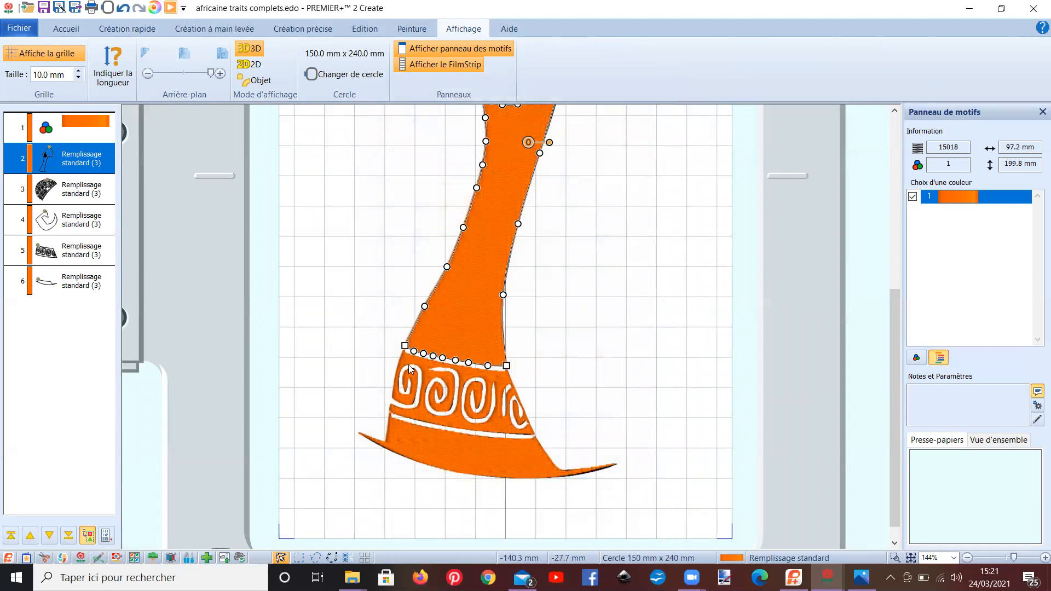
- Check the base stitch settings of the collar's patterned band and the headscarf fill, keeping both as they are
{"action": "left_click", "coordinate": [79, 251]}
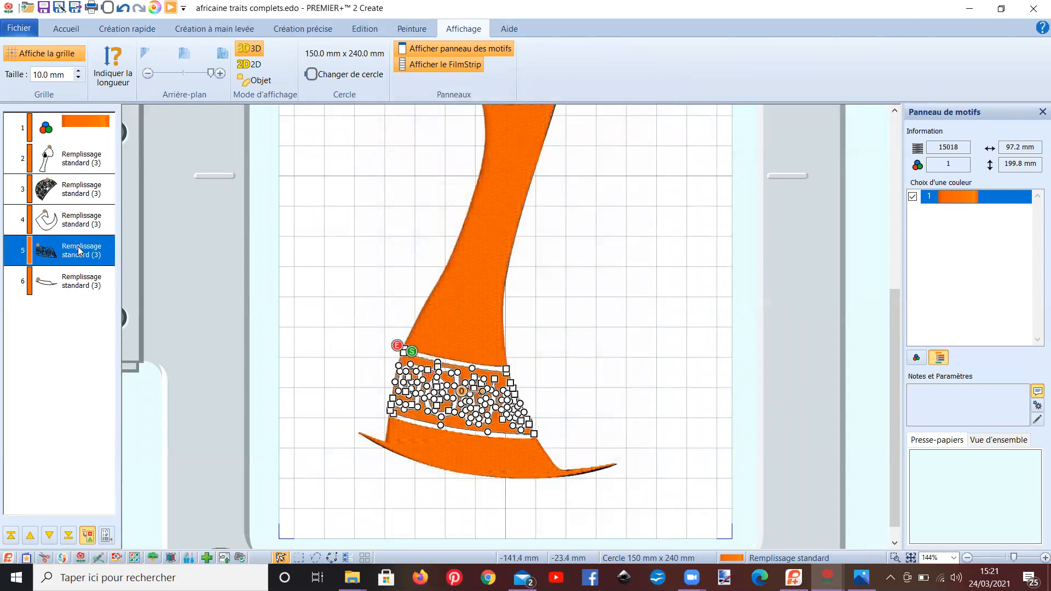
{"action": "right_click", "coordinate": [80, 251]}
{"action": "left_click", "coordinate": [197, 496]}
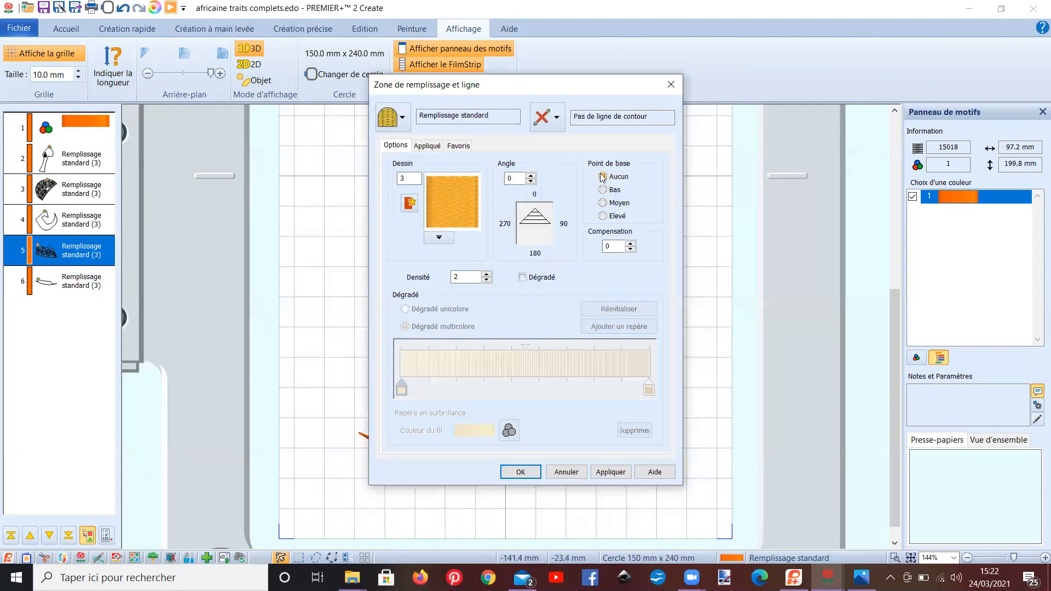
{"action": "left_click", "coordinate": [573, 476]}
{"action": "left_click", "coordinate": [80, 190]}
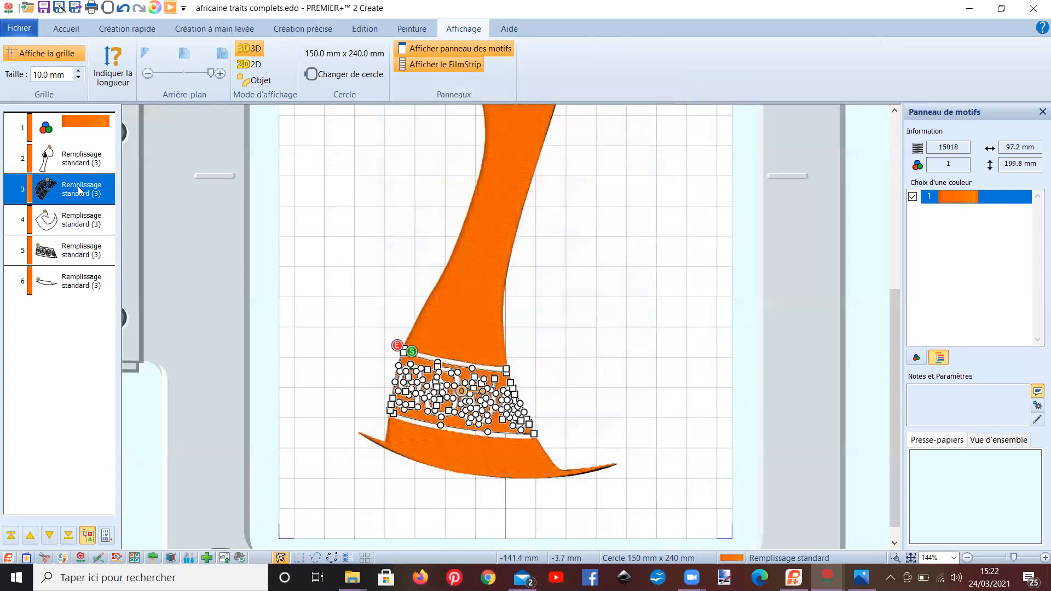
{"action": "right_click", "coordinate": [79, 190]}
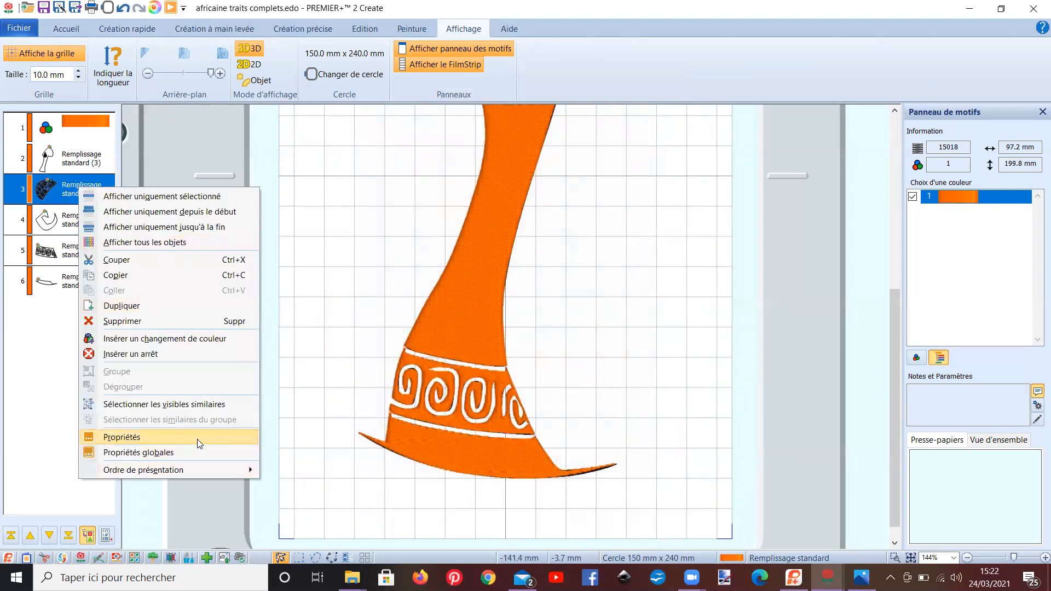
{"action": "left_click", "coordinate": [122, 437]}
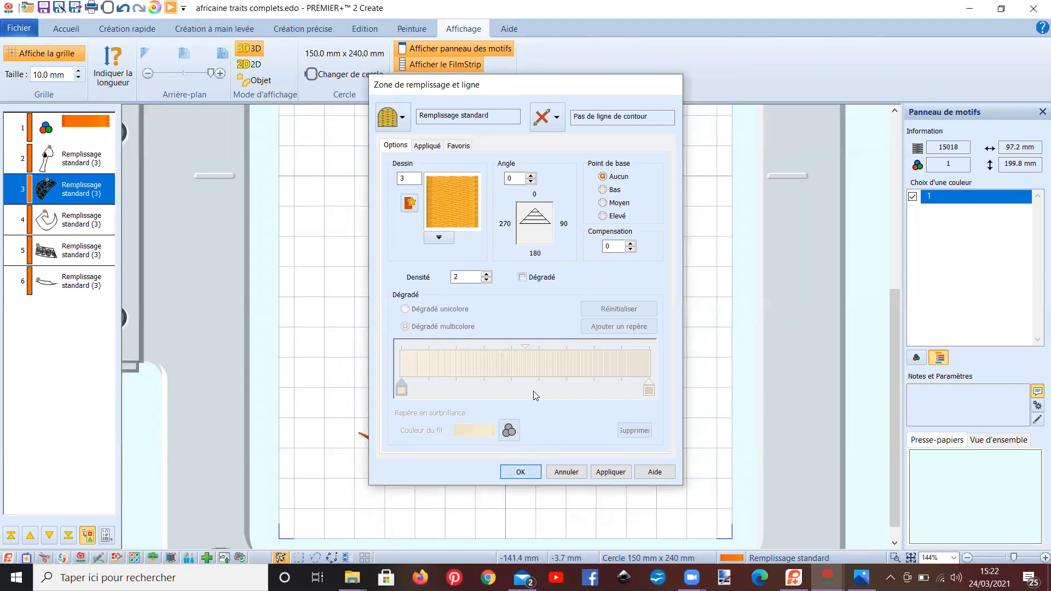
{"action": "key", "text": "Return"}
- View the whole silhouette in the design player and return to the design
{"action": "scroll", "coordinate": [484, 376], "scroll_direction": "up", "scroll_amount": 2}
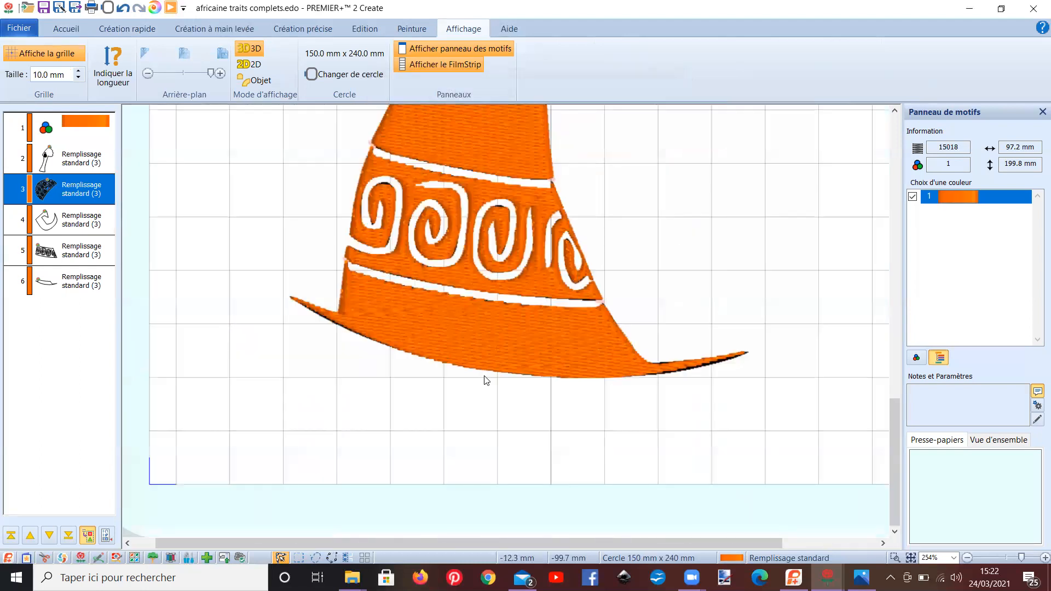
{"action": "scroll", "coordinate": [485, 380], "scroll_direction": "down", "scroll_amount": 4}
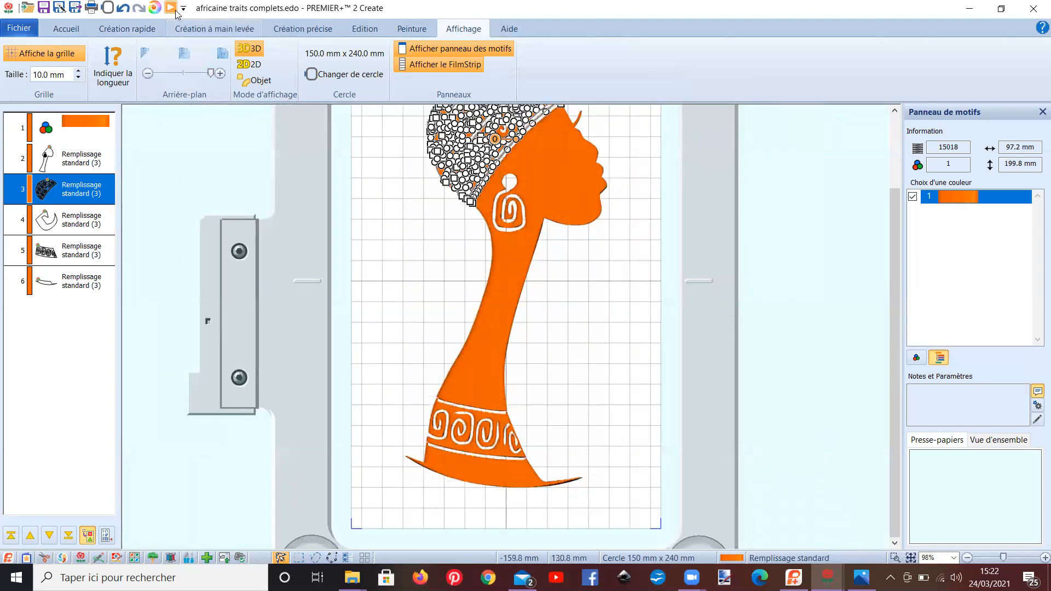
{"action": "key", "text": "F9"}
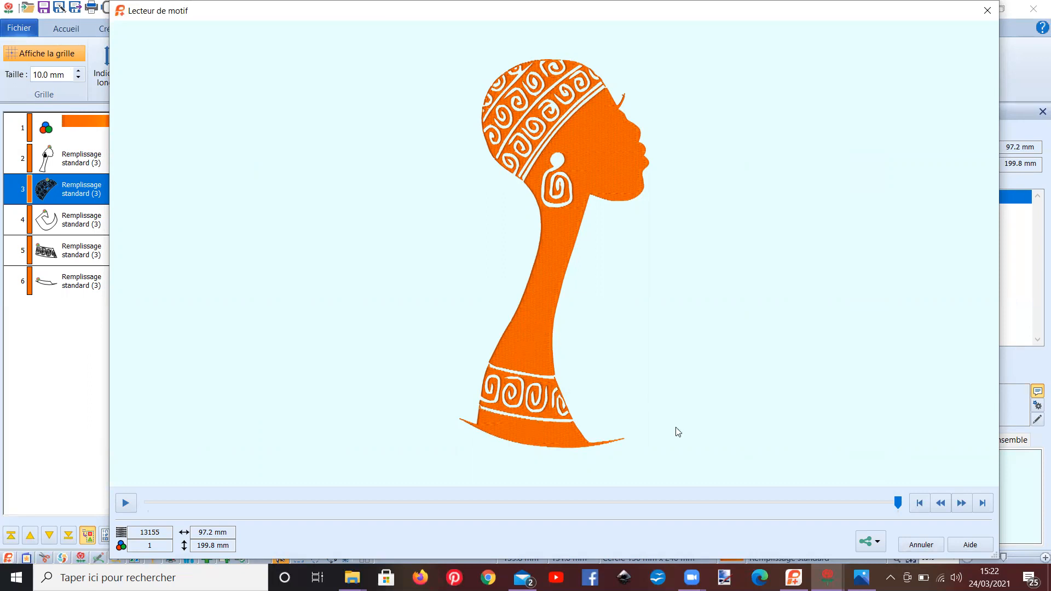
{"action": "left_click", "coordinate": [922, 544]}
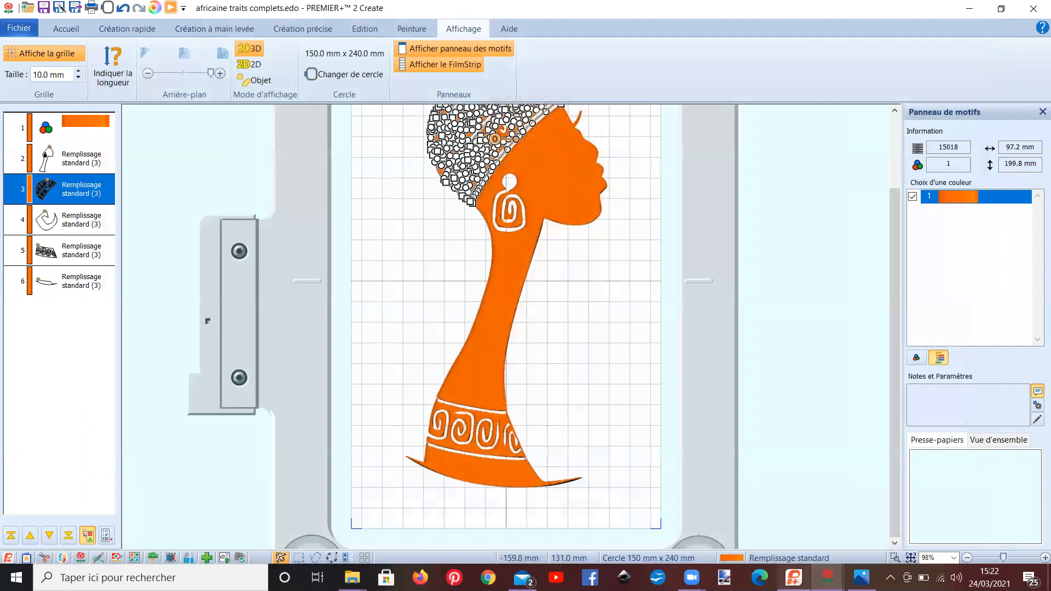
- Switch to the Photos app to compare the silhouettes in the annotated base stitch screenshot, dismissing the mail notification
{"action": "left_click", "coordinate": [861, 577]}
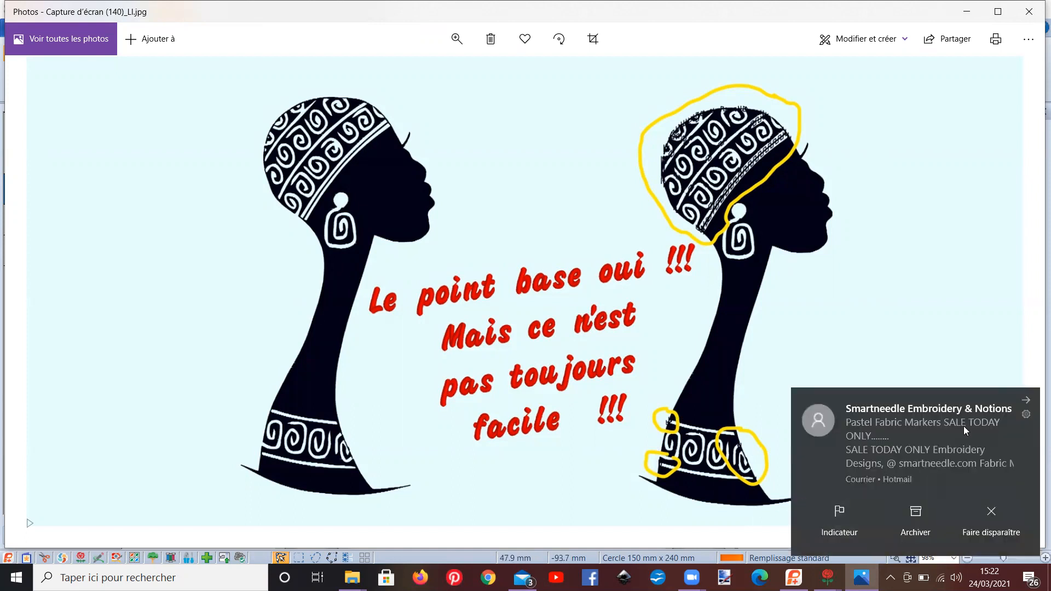
{"action": "left_click", "coordinate": [1025, 400]}
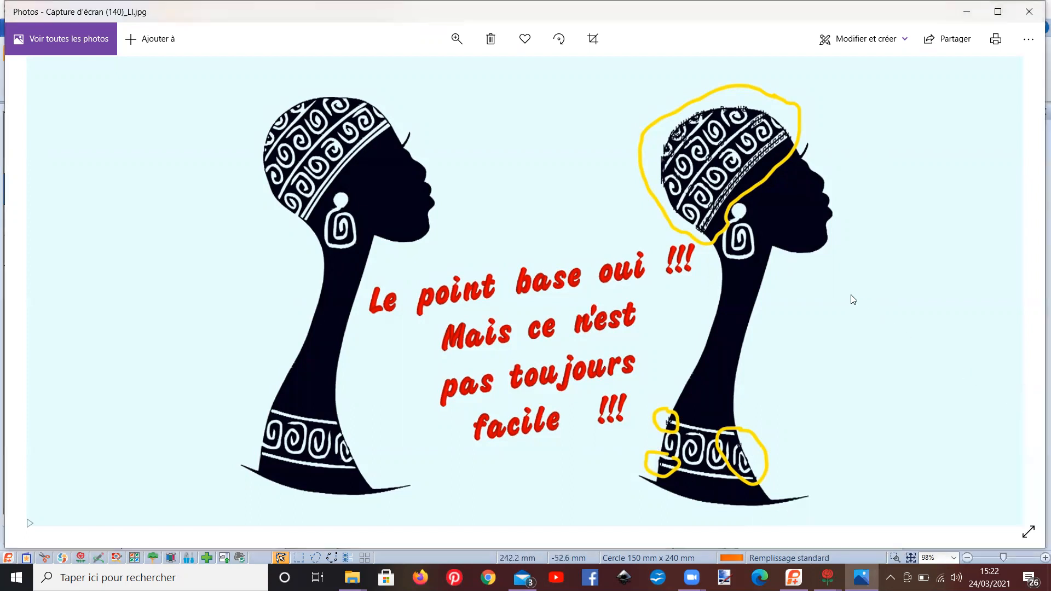